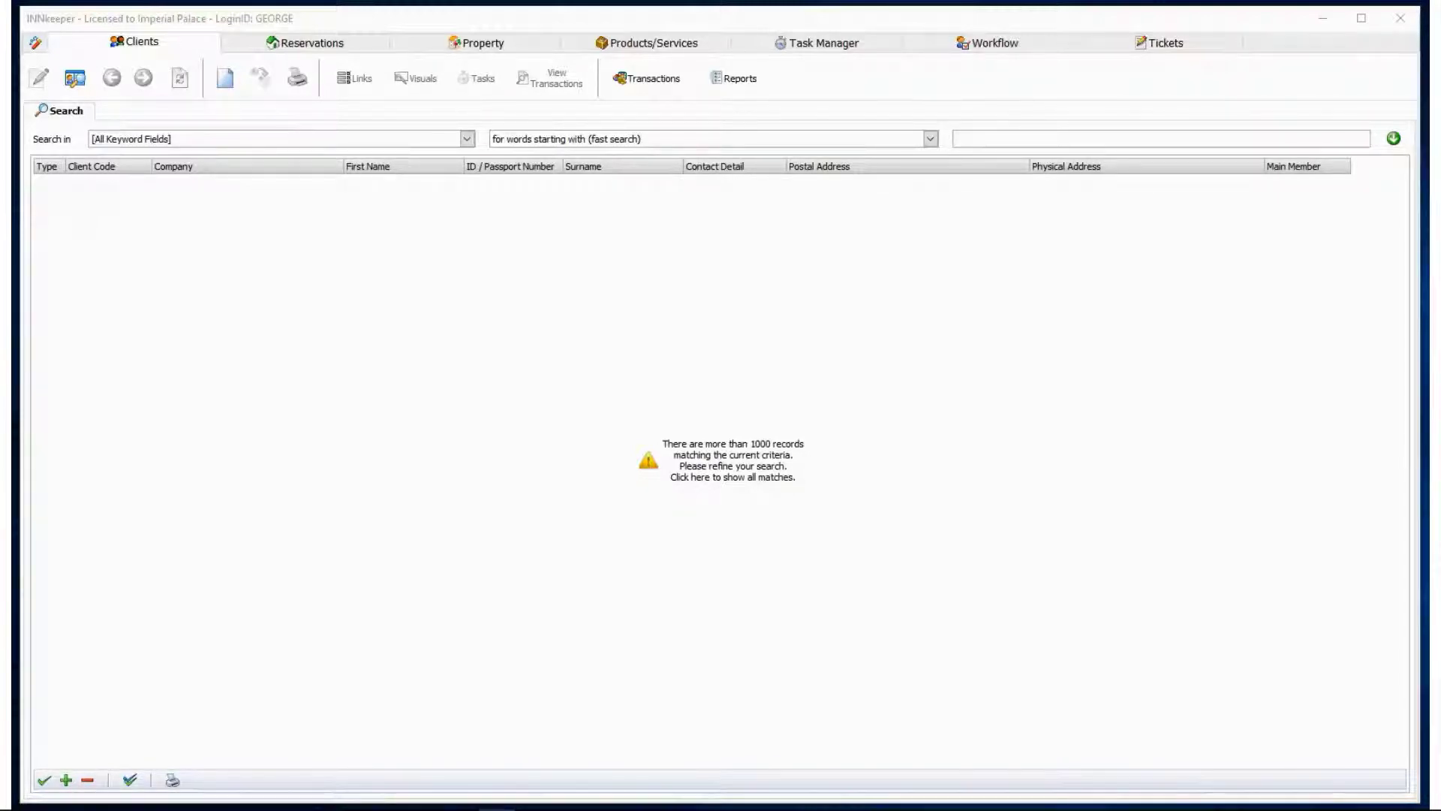
Switch to the Reservations occupancy grid, which starts at 20 Jun 2017.
left_click(247, 44)
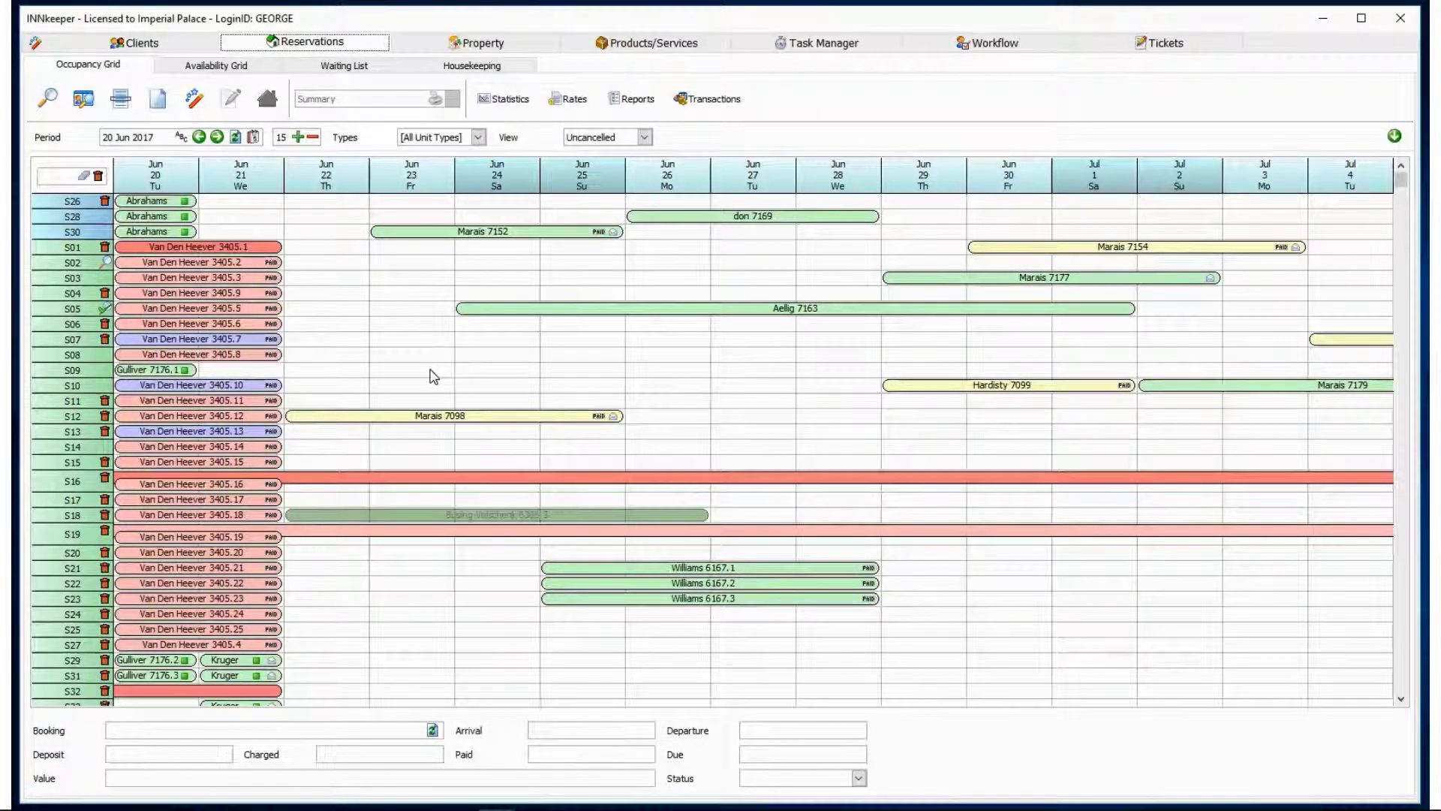
Mark unit S09's nights from 23 to 26 Jun and start a new booking for them.
left_click_drag(434, 376, 635, 373)
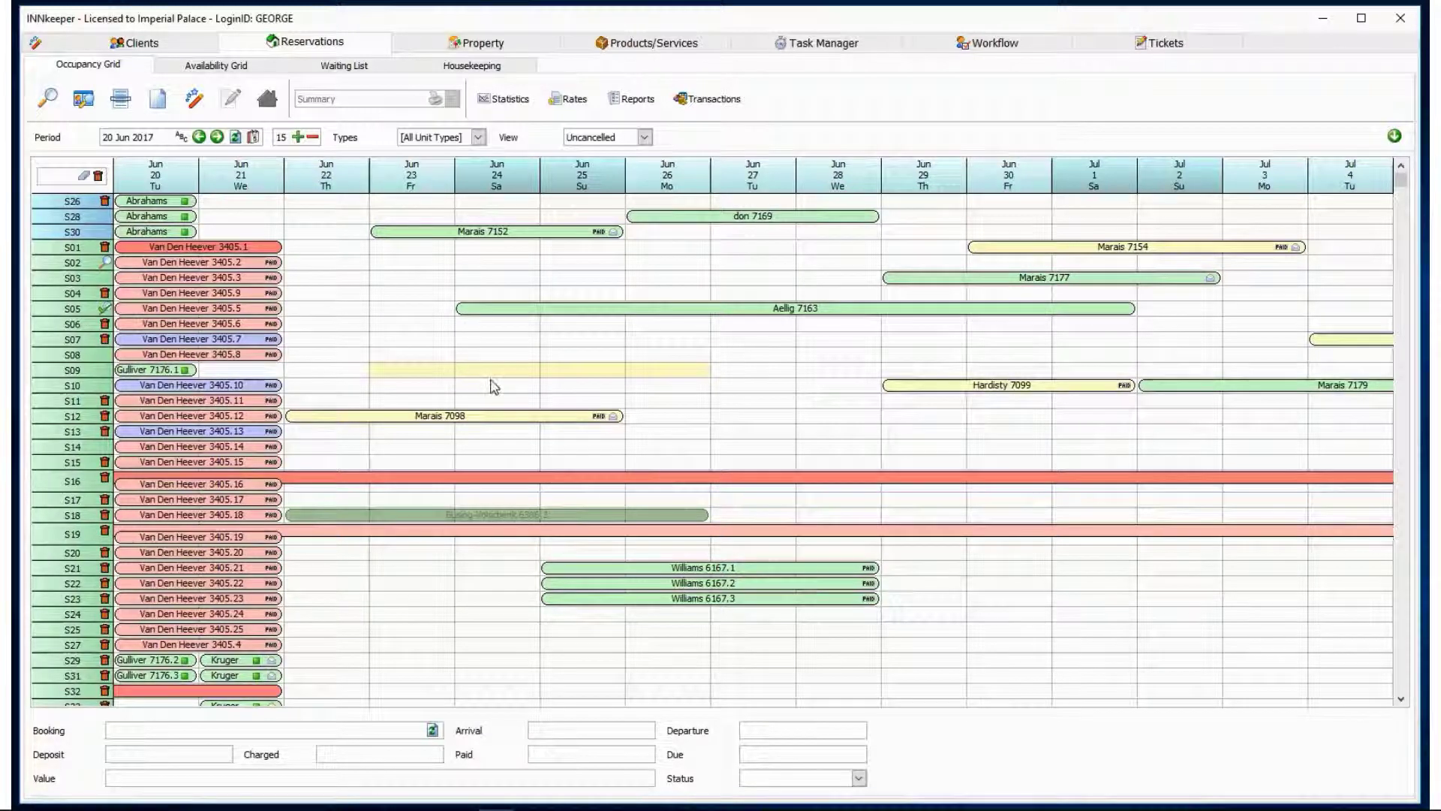
left_click(162, 107)
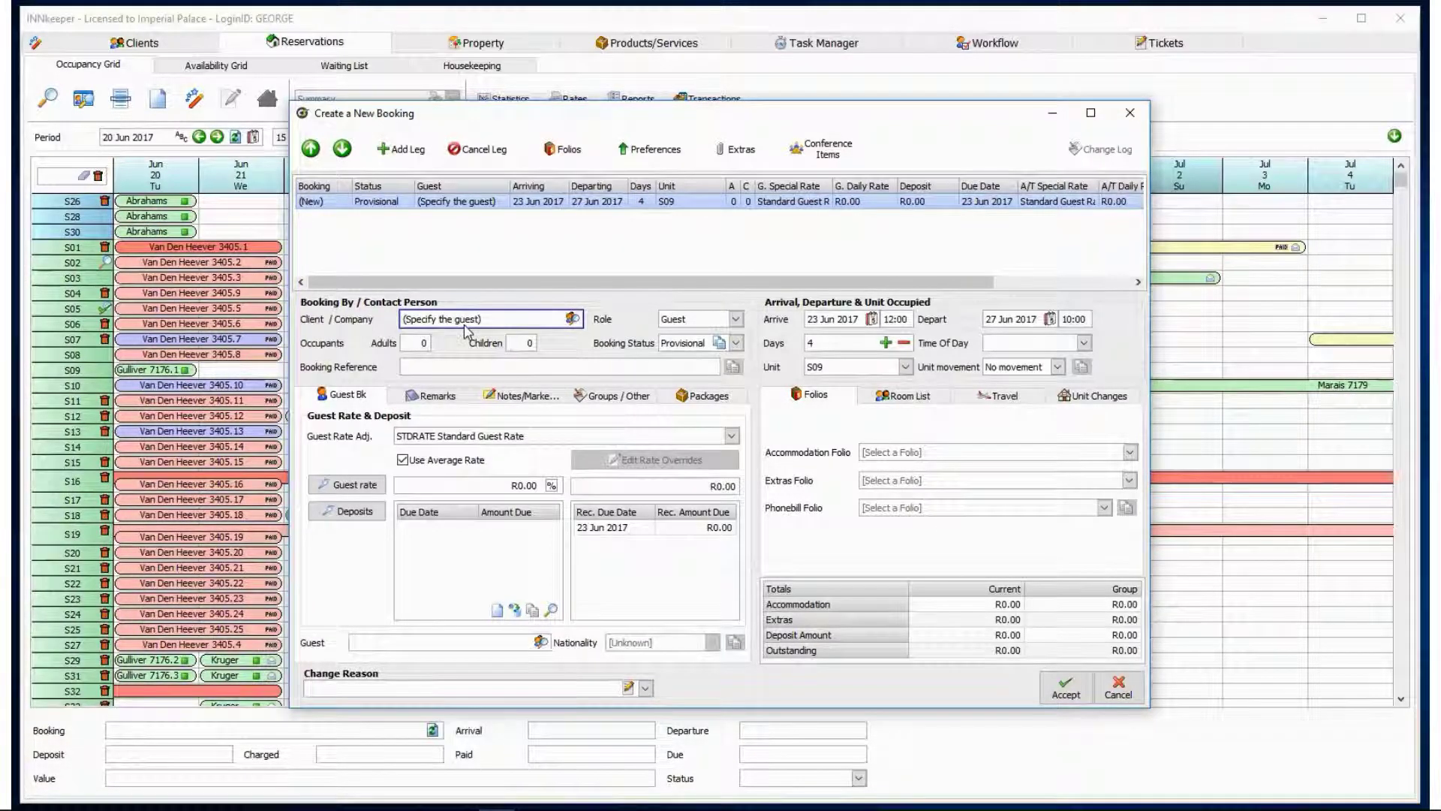
Bring up the Create a new client window from the Client / Company field's search icon.
left_click(573, 319)
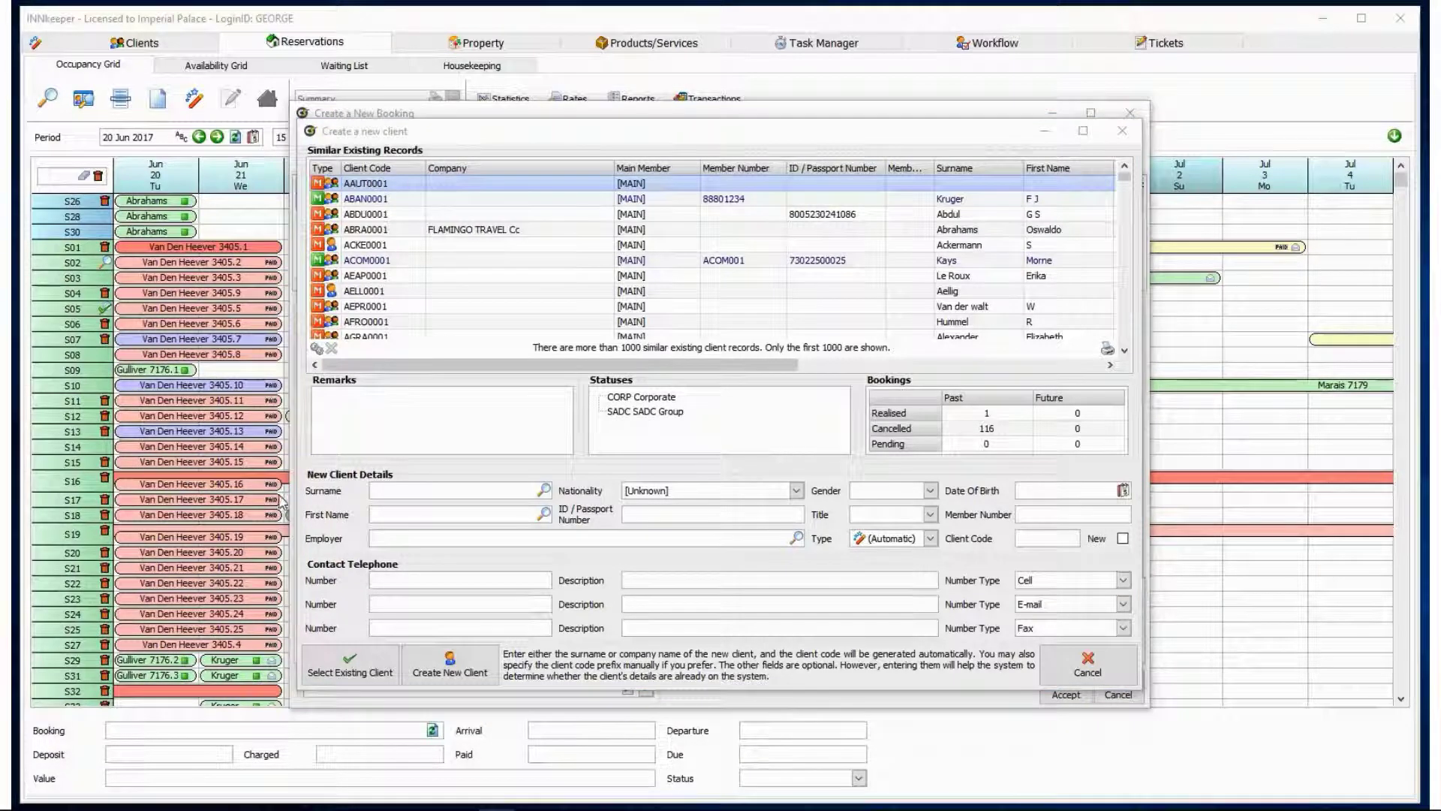
Create a new client record with the guest's surname, first name and pasted cell number.
left_click(386, 488)
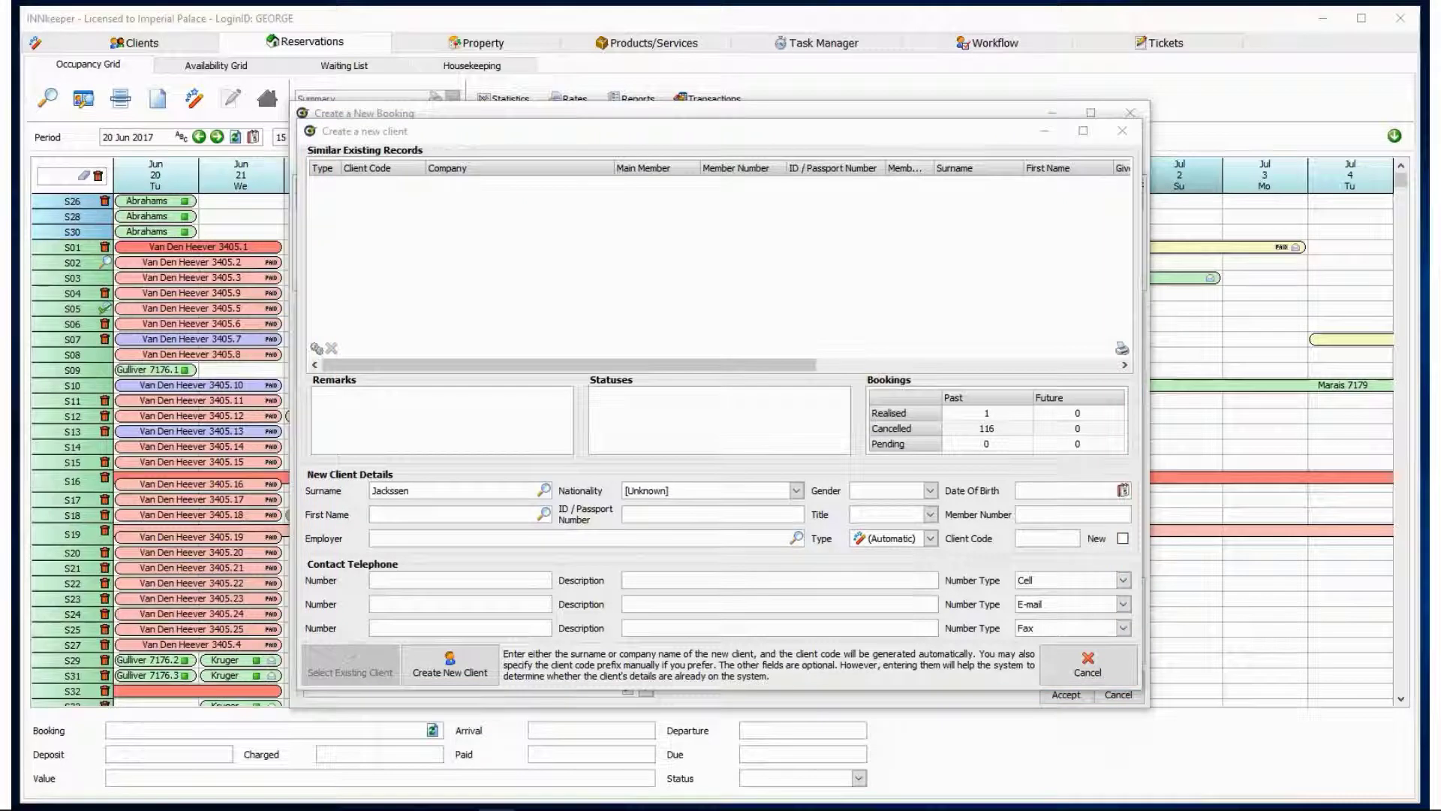
left_click(382, 515)
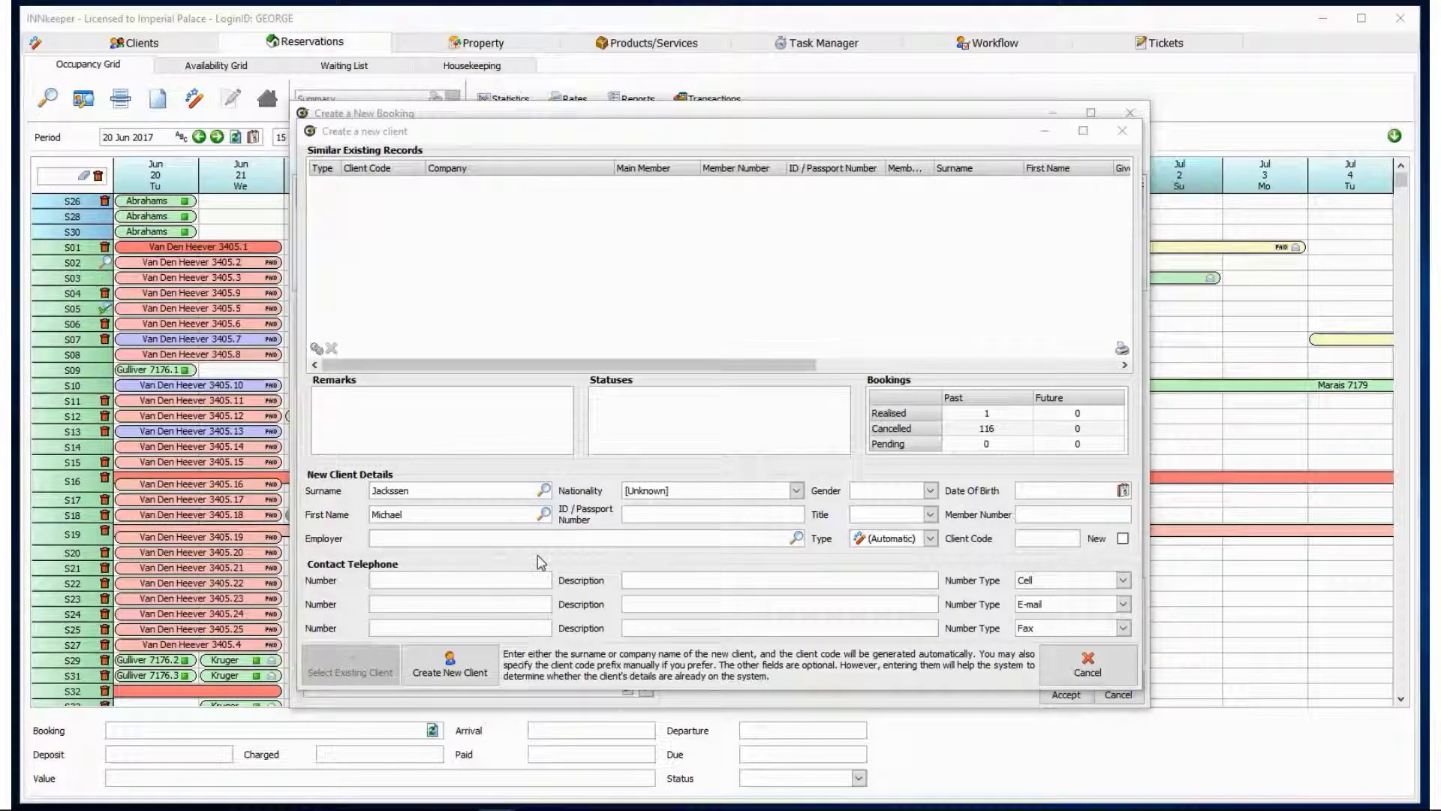
left_click(380, 578)
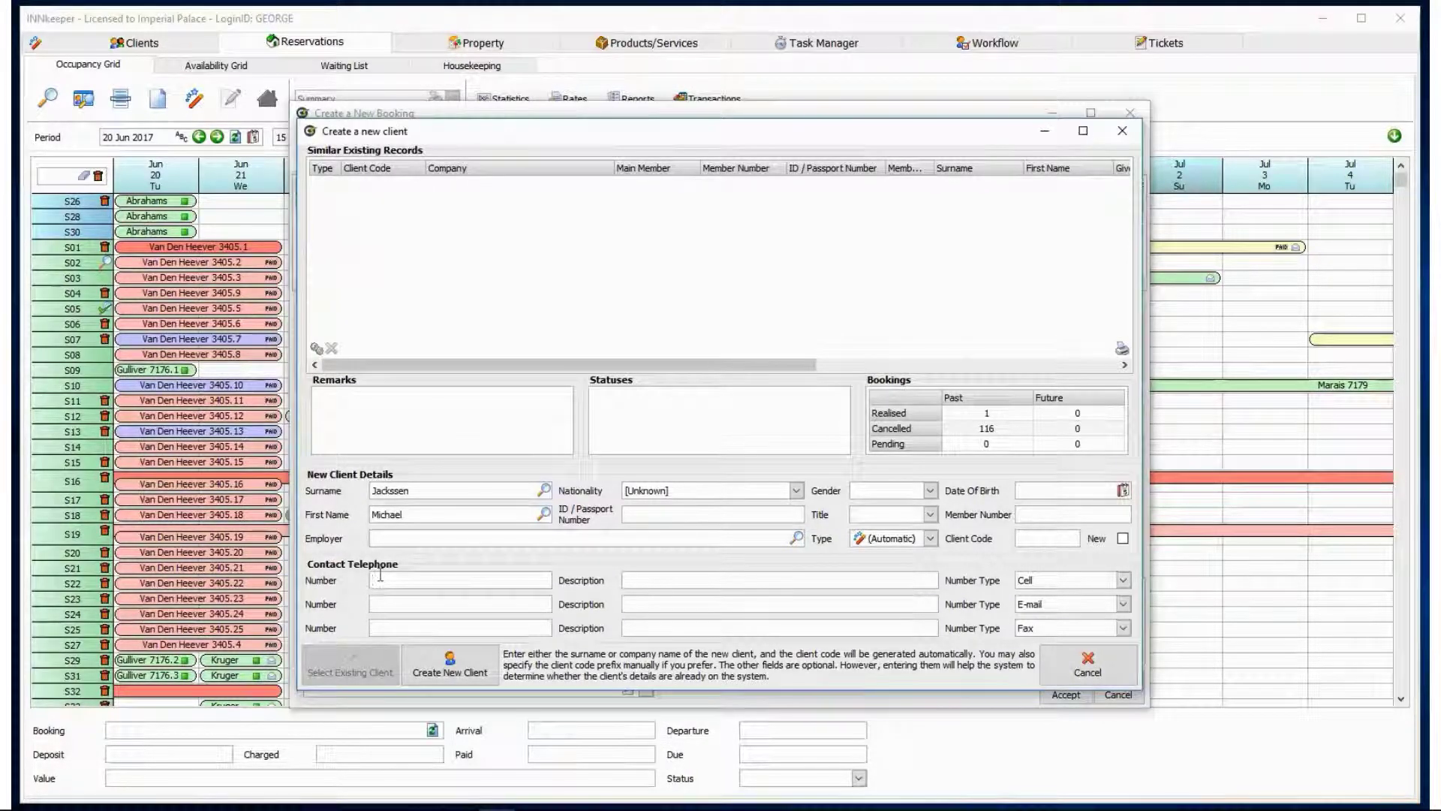
key("ctrl+v")
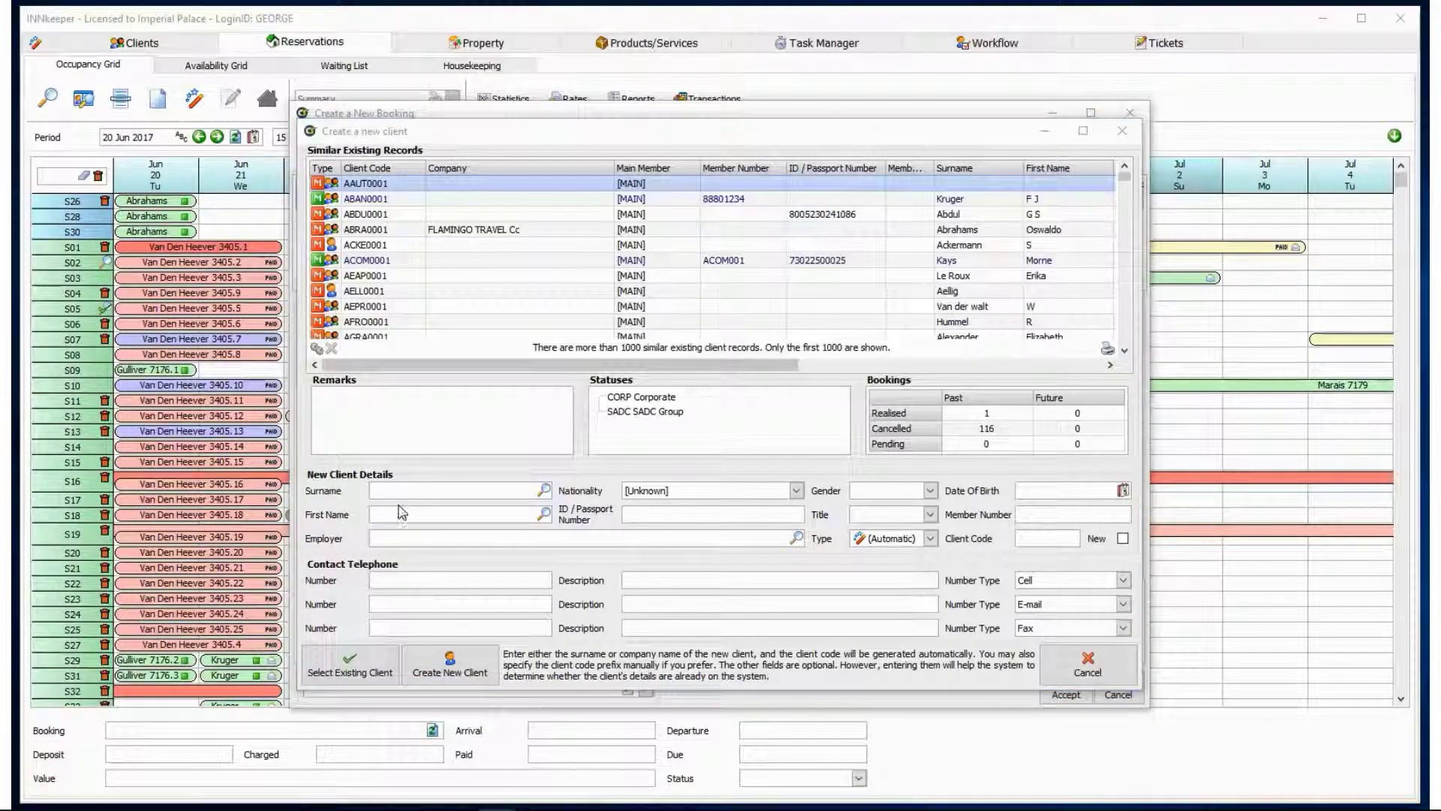
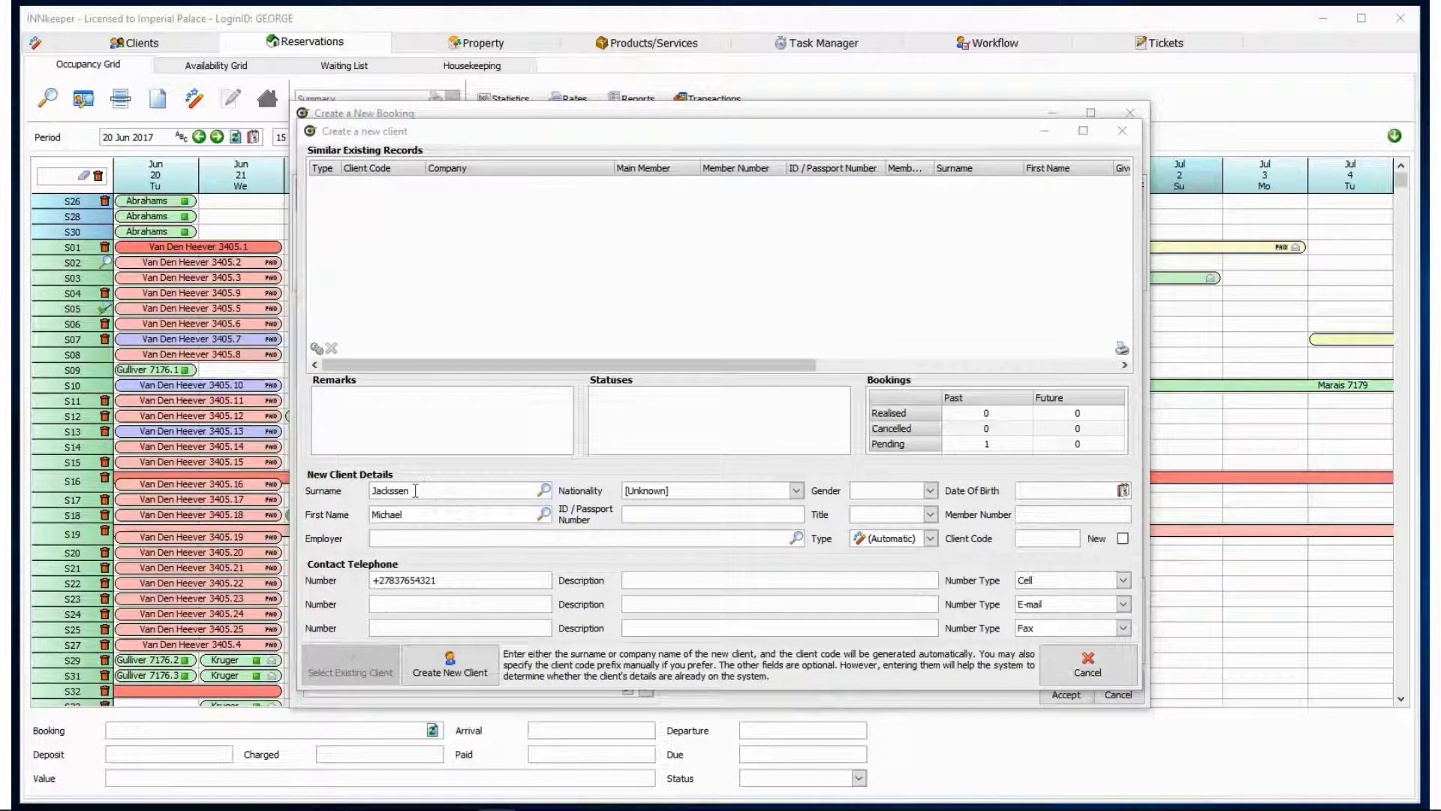
left_click_drag(418, 491, 364, 517)
left_click_drag(449, 580, 371, 580)
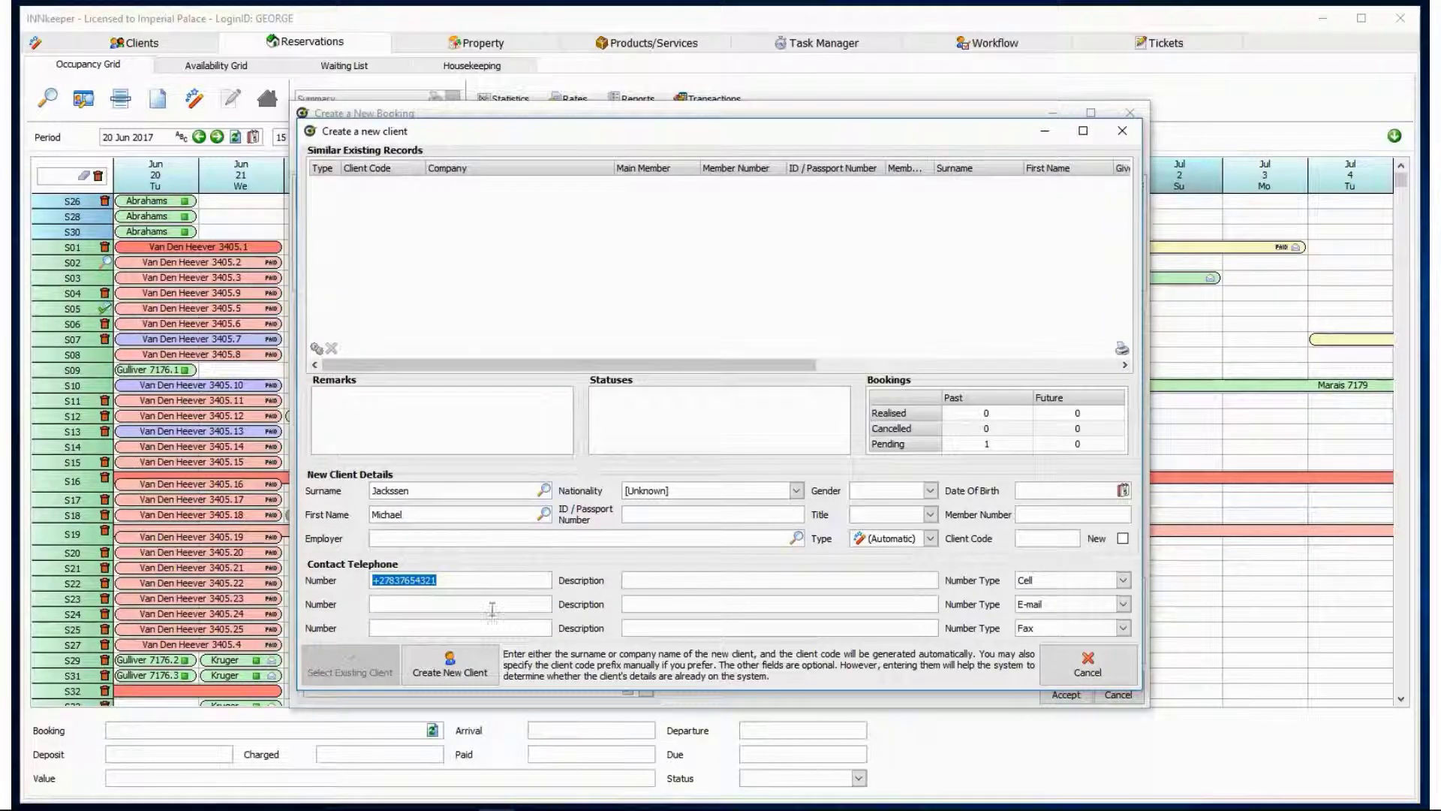
left_click(488, 658)
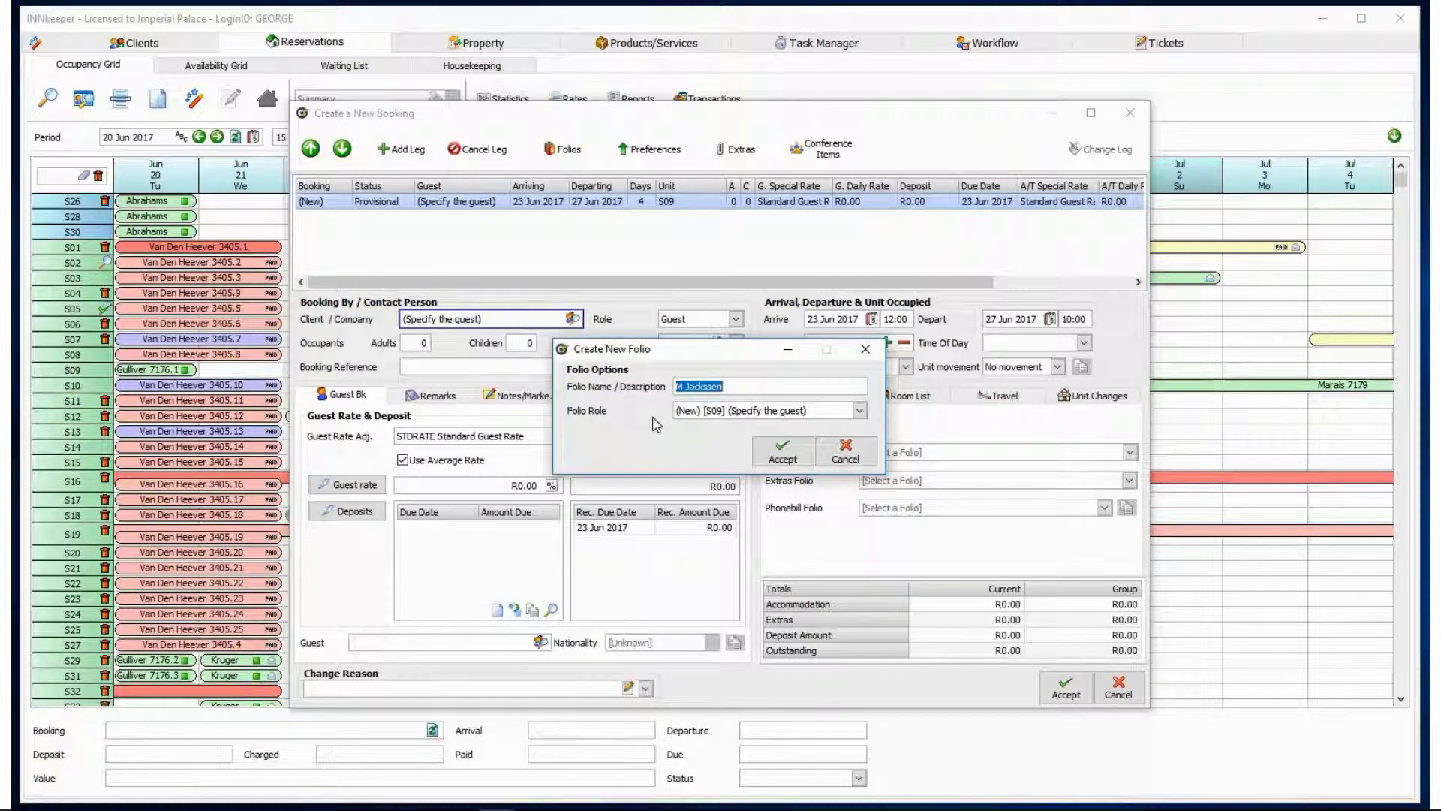
Accept the new client's folio and set the booking to 2 adults.
left_click(763, 449)
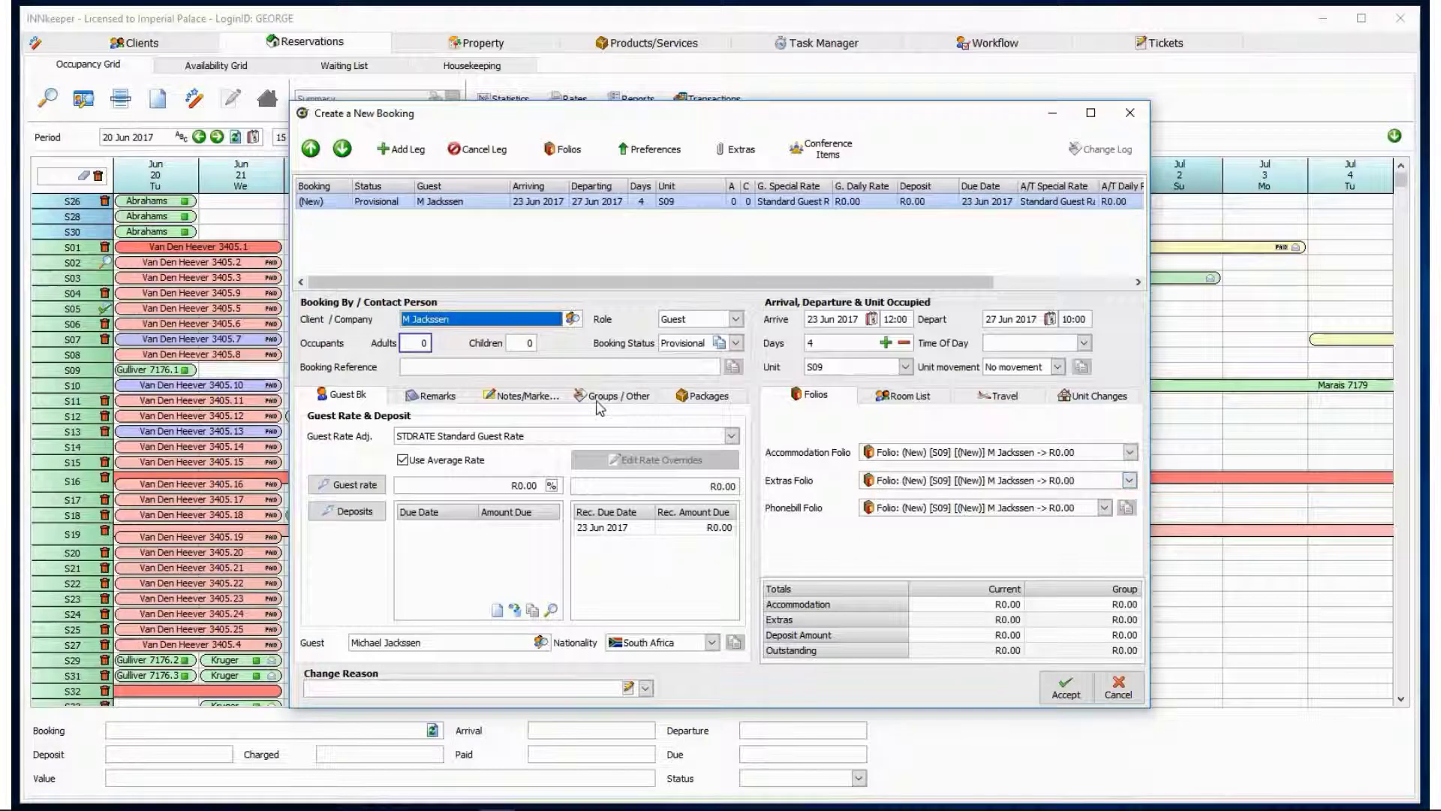
left_click(424, 344)
double_click(424, 342)
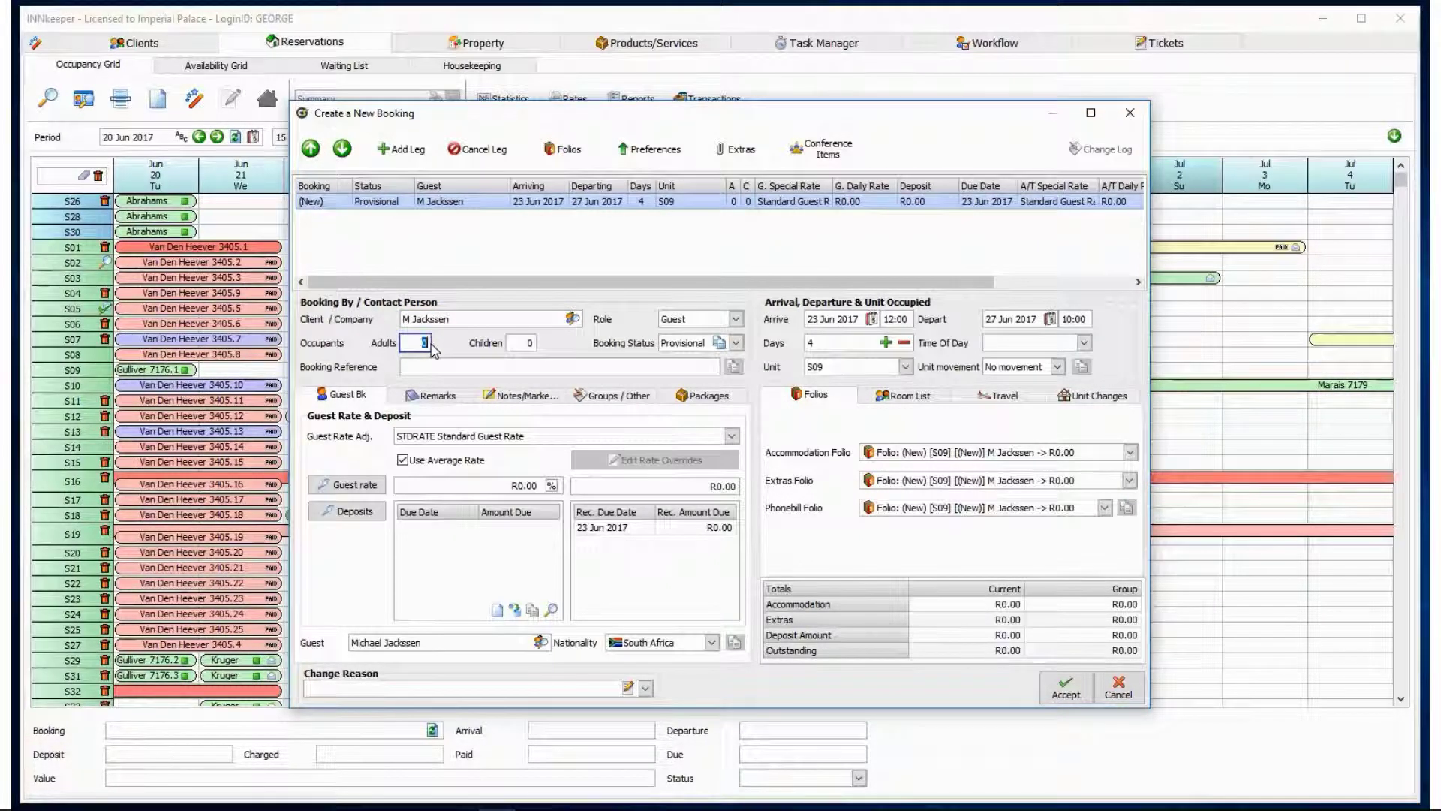
type("2")
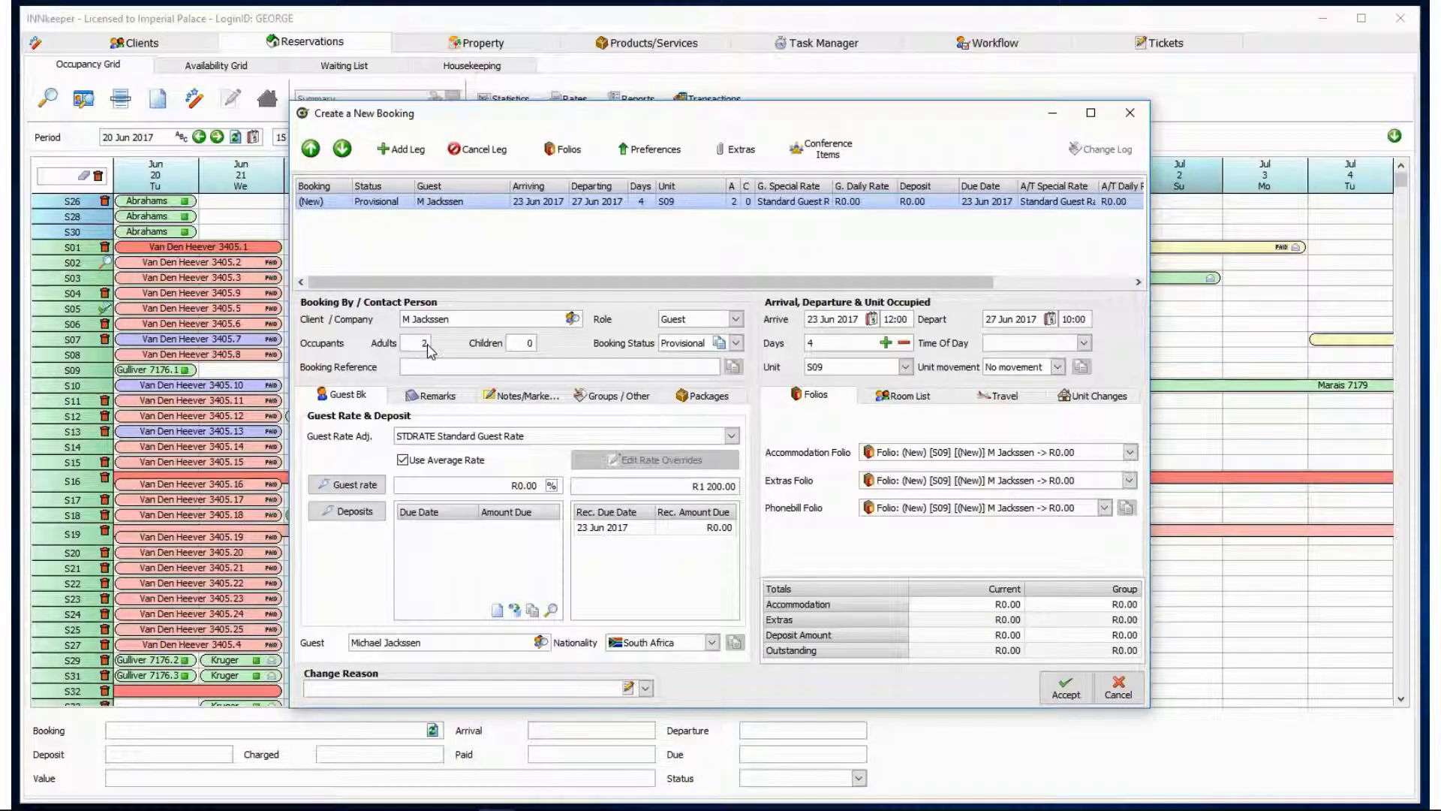
Apply the STDRATE R1 200.00 guest rate and add the default R2 400.00 deposit.
left_click(731, 436)
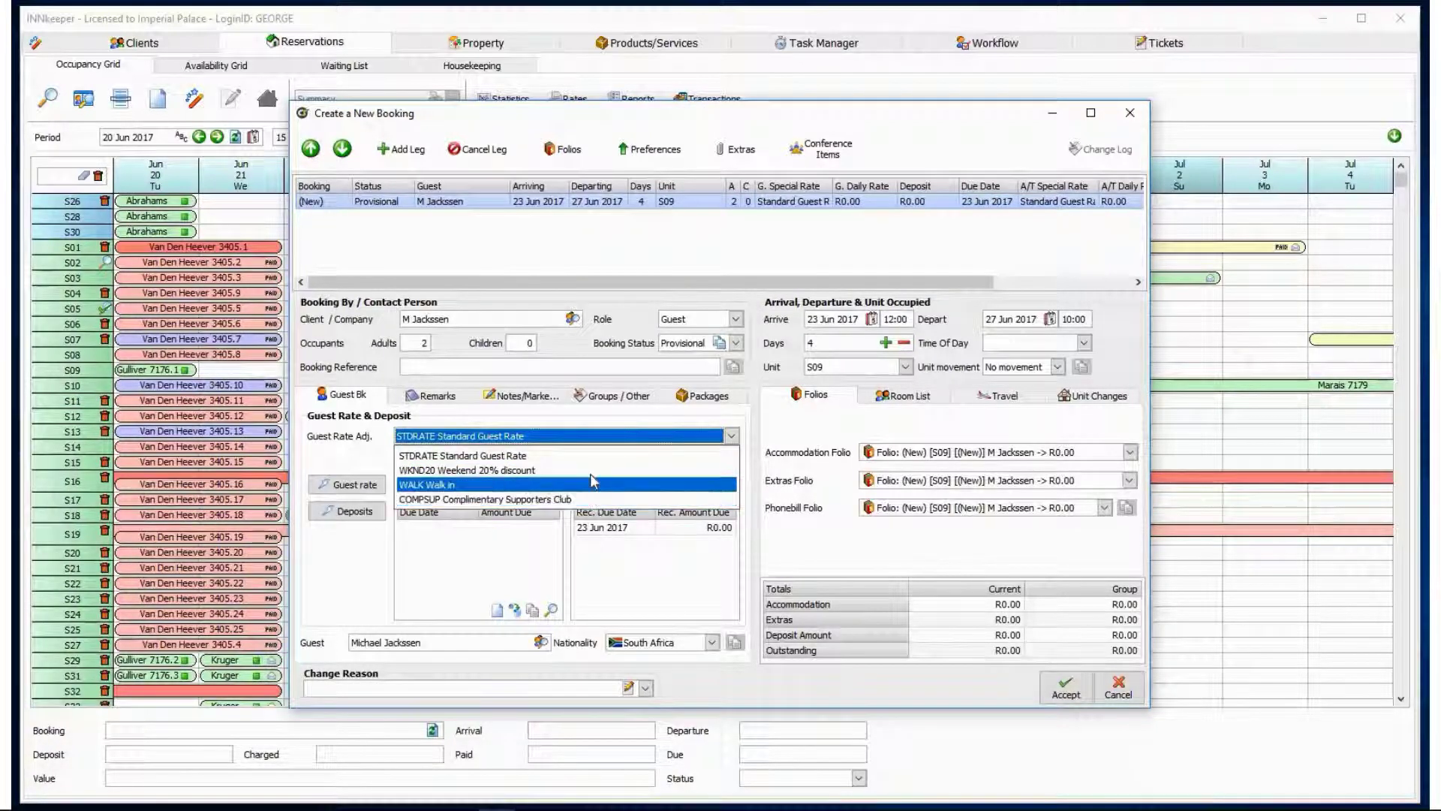
left_click(526, 456)
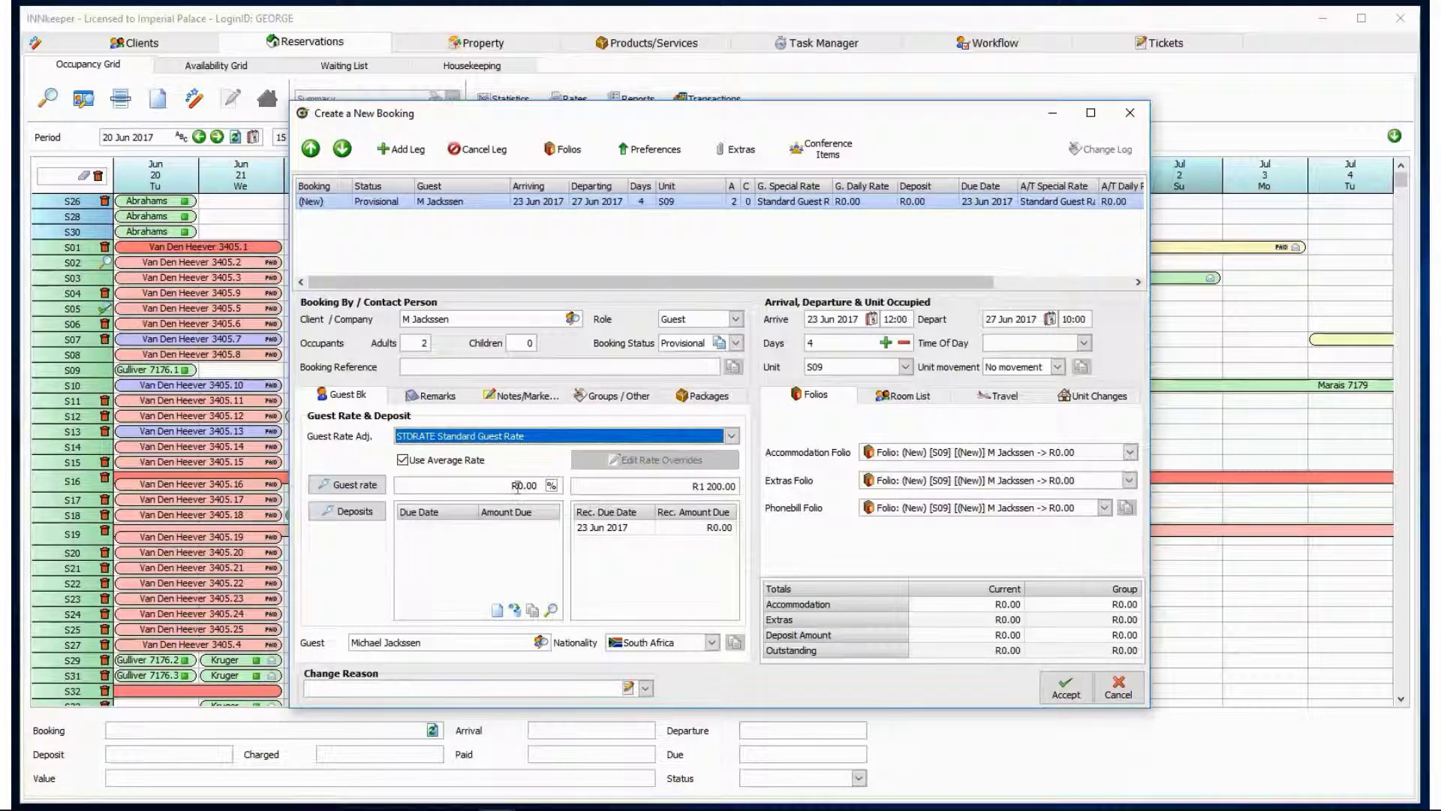
left_click(351, 484)
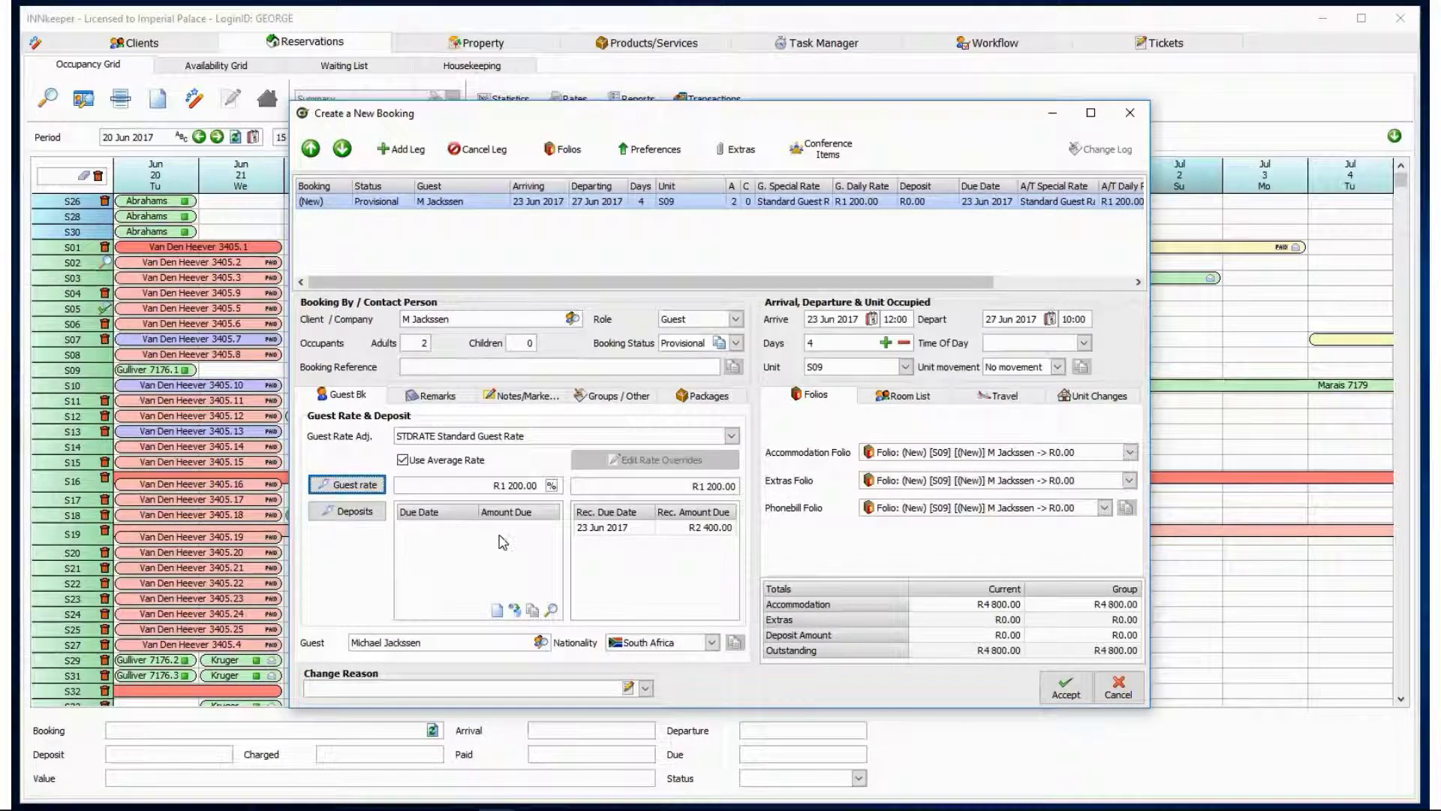
left_click(379, 512)
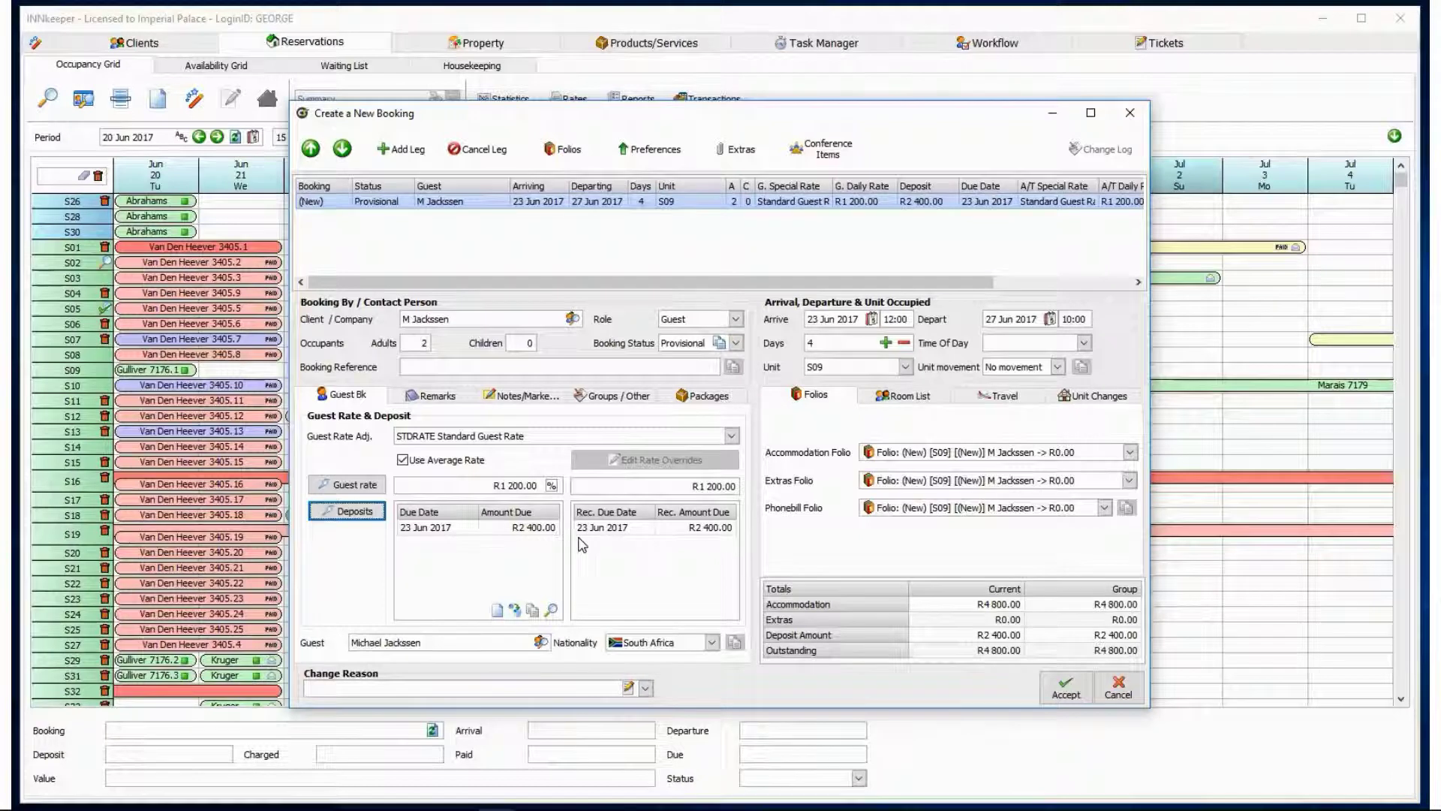
Set the guest's nationality to South Africa and accept the booking.
left_click(704, 643)
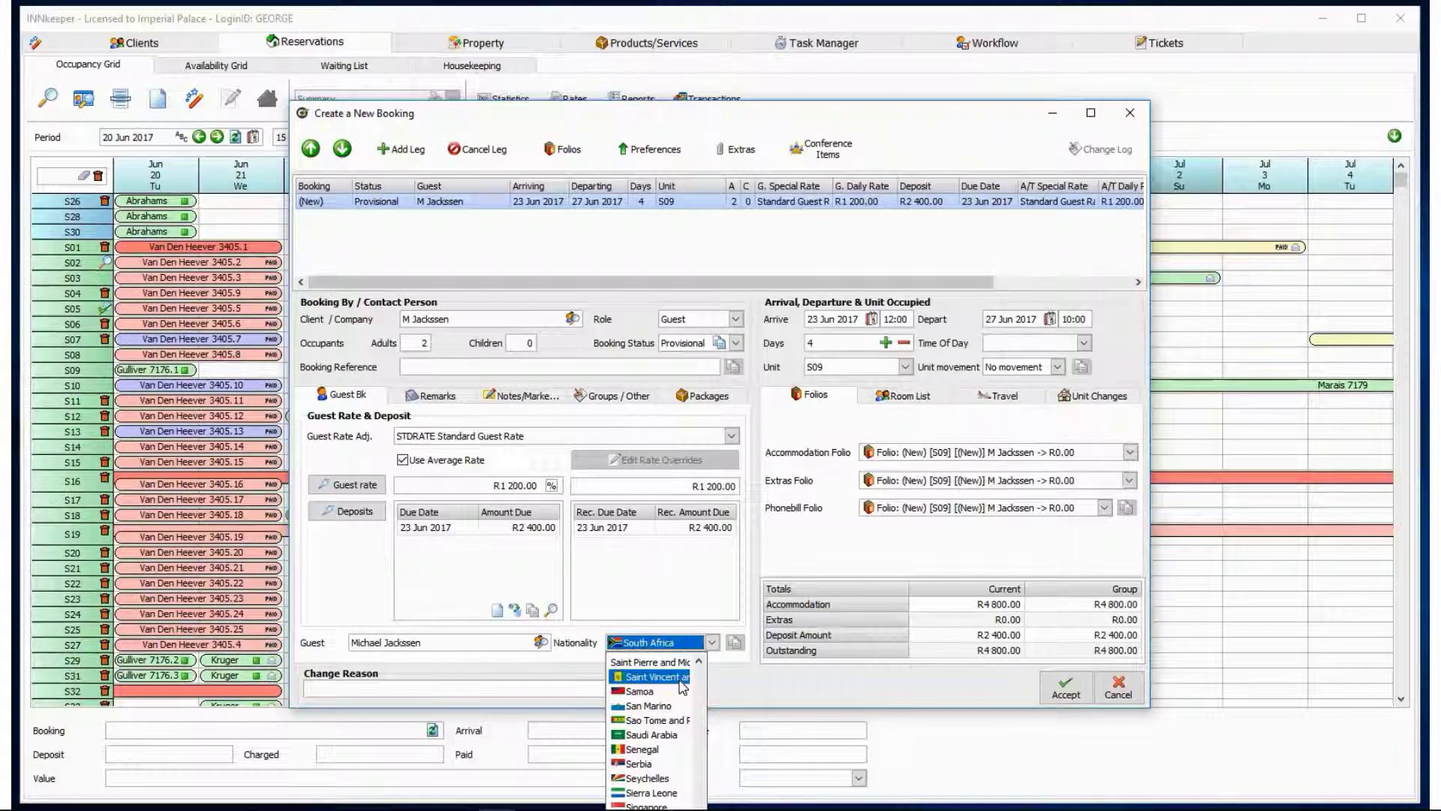
type("Germany")
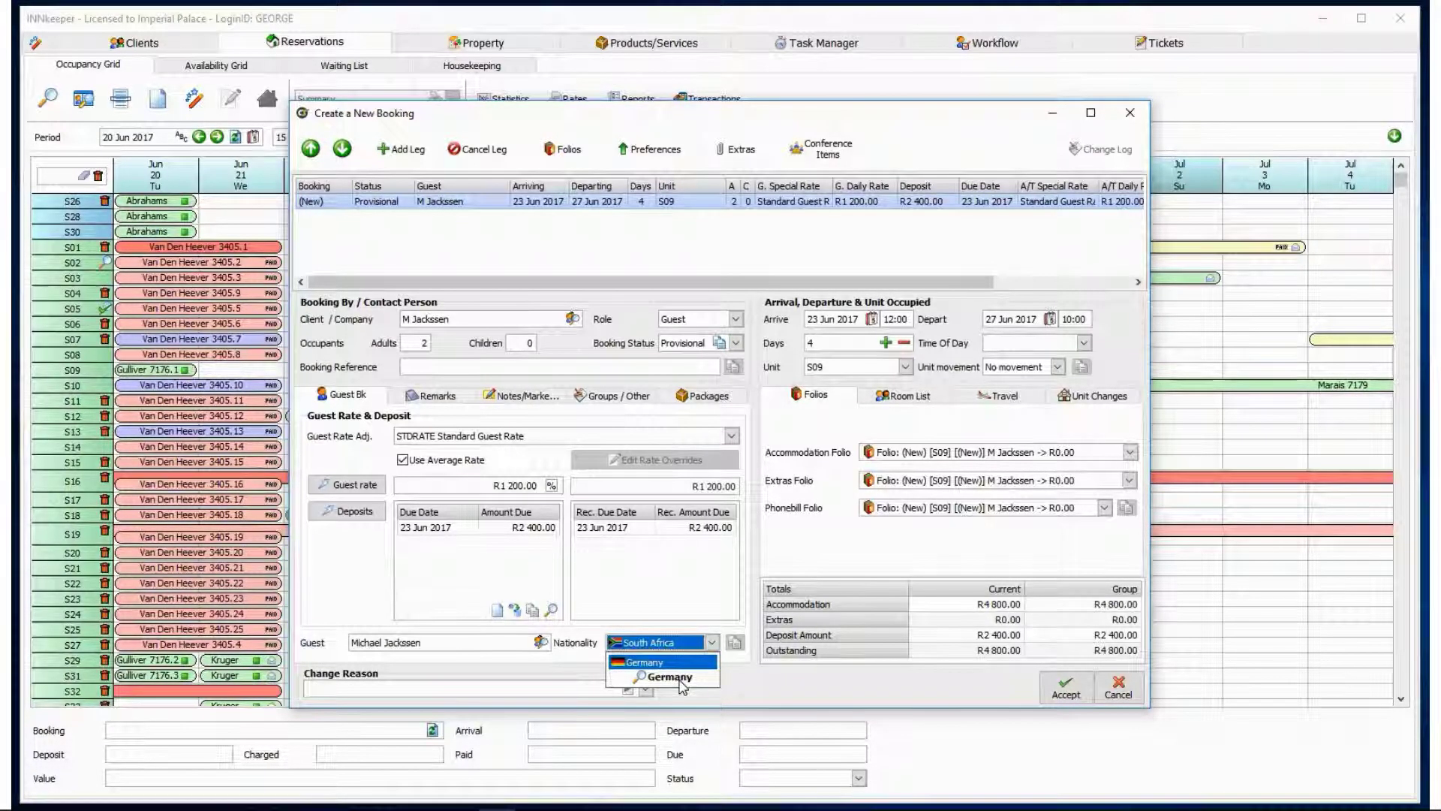
key("BackSpace")
key("BackSpace")
key("BackSpace")
key("BackSpace")
key("BackSpace")
key("BackSpace")
key("BackSpace")
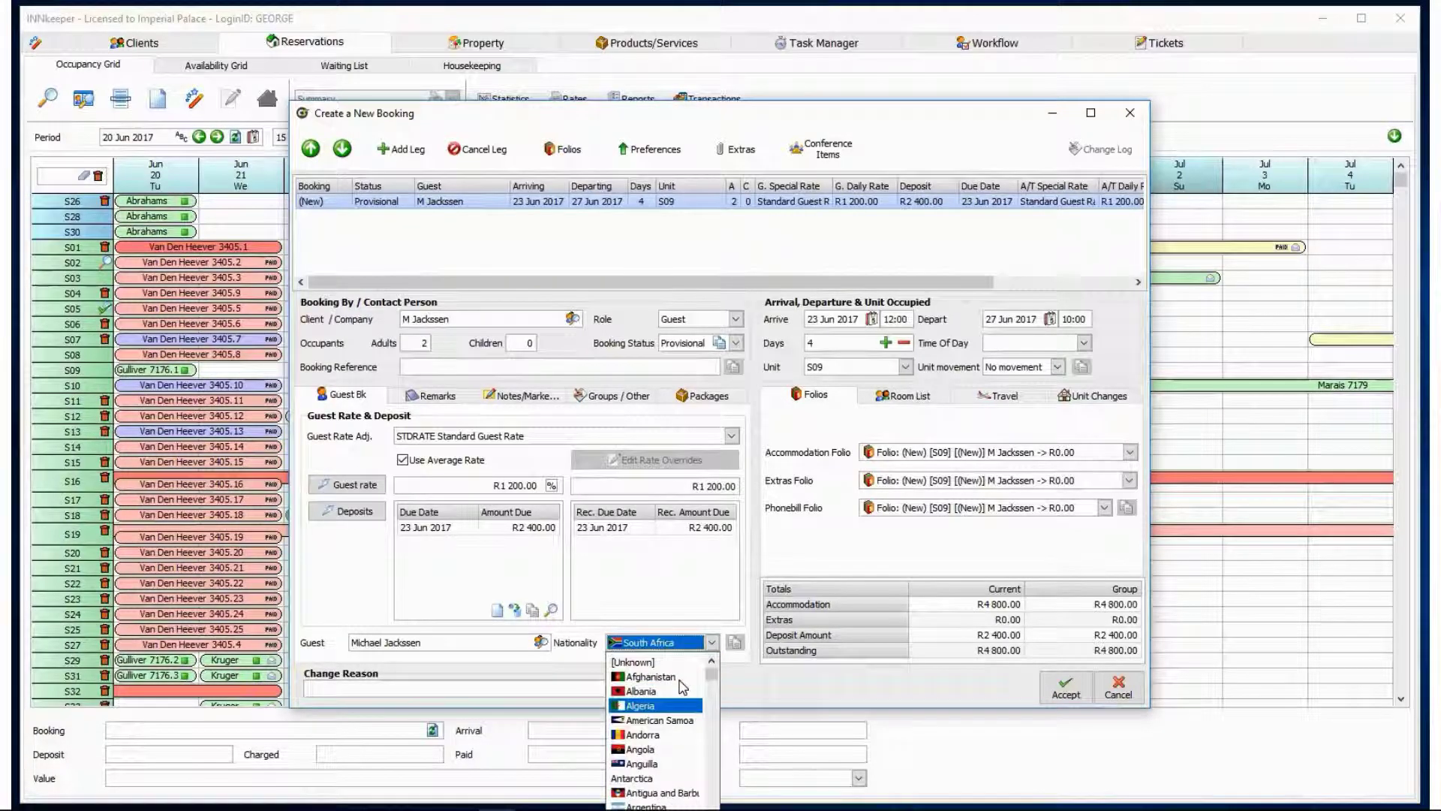
type("china")
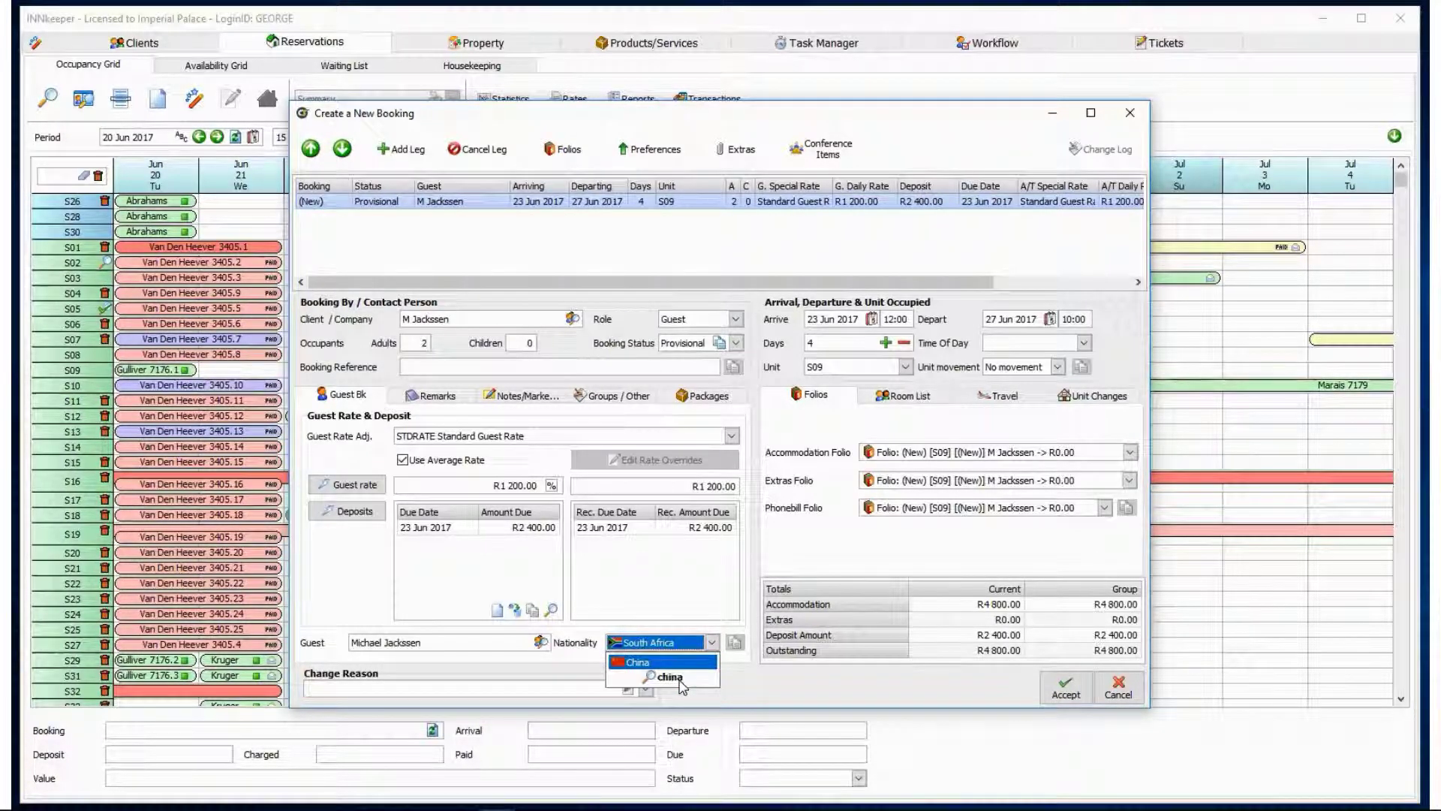
key("BackSpace")
key("BackSpace")
key("BackSpace")
key("BackSpace")
key("BackSpace")
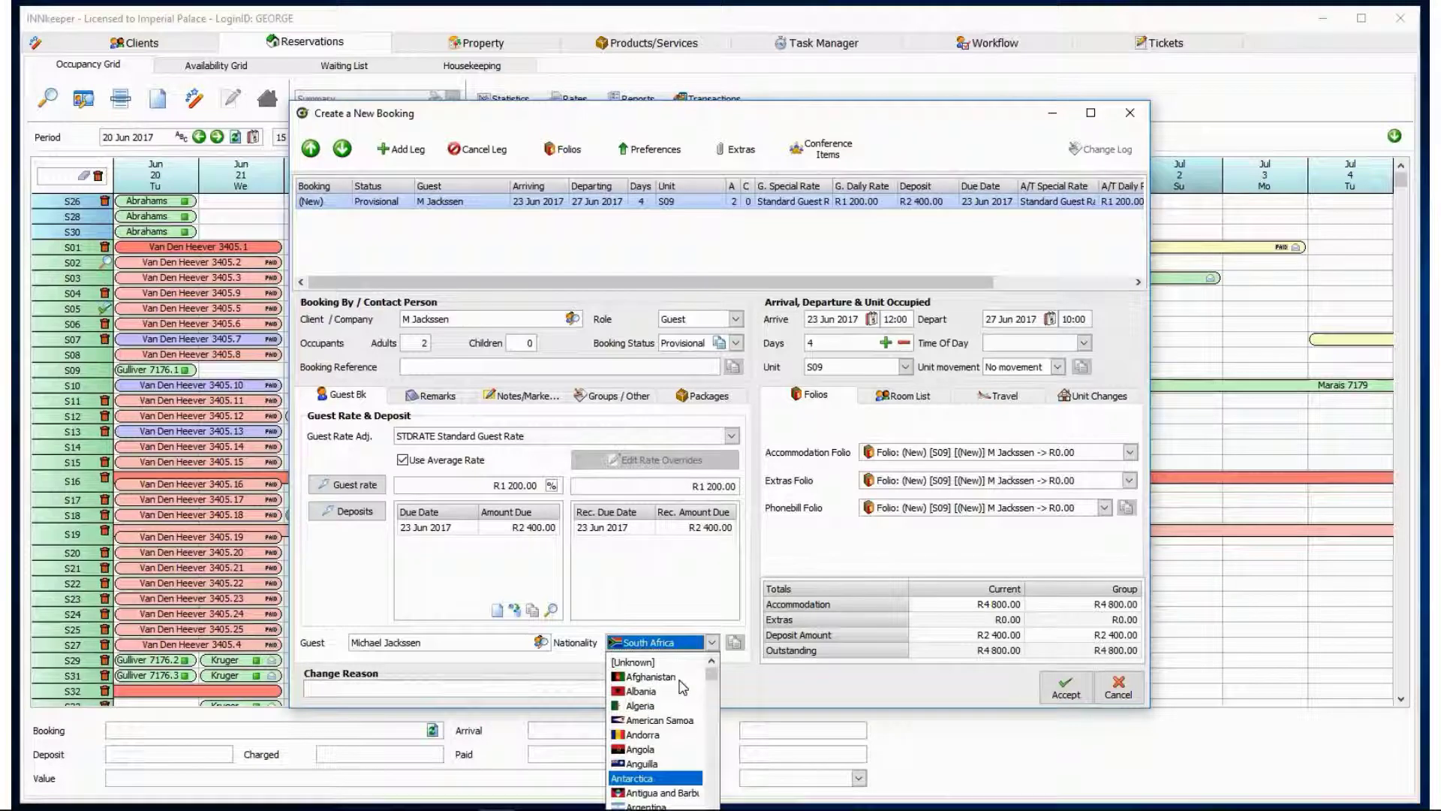
type("south afric")
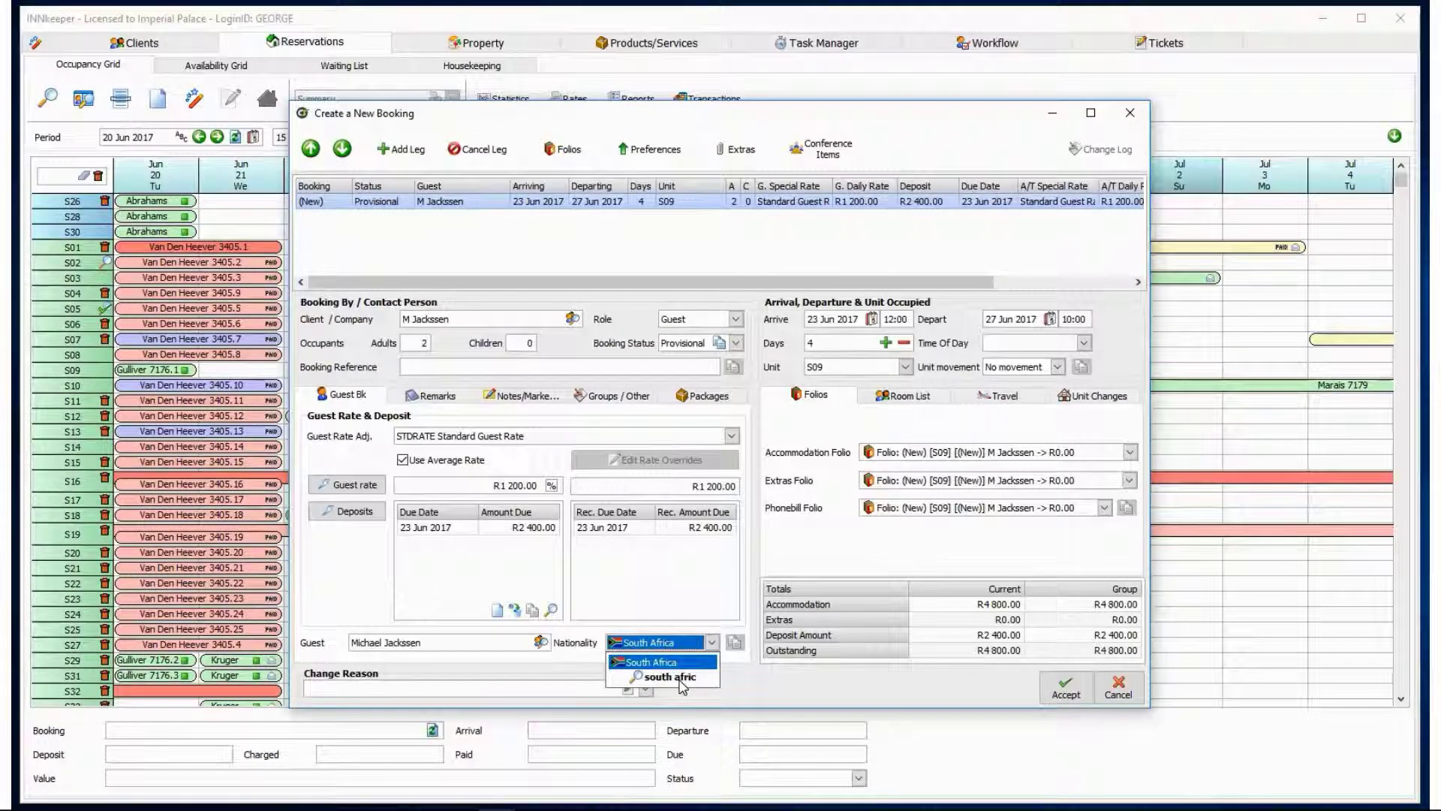
key("Return")
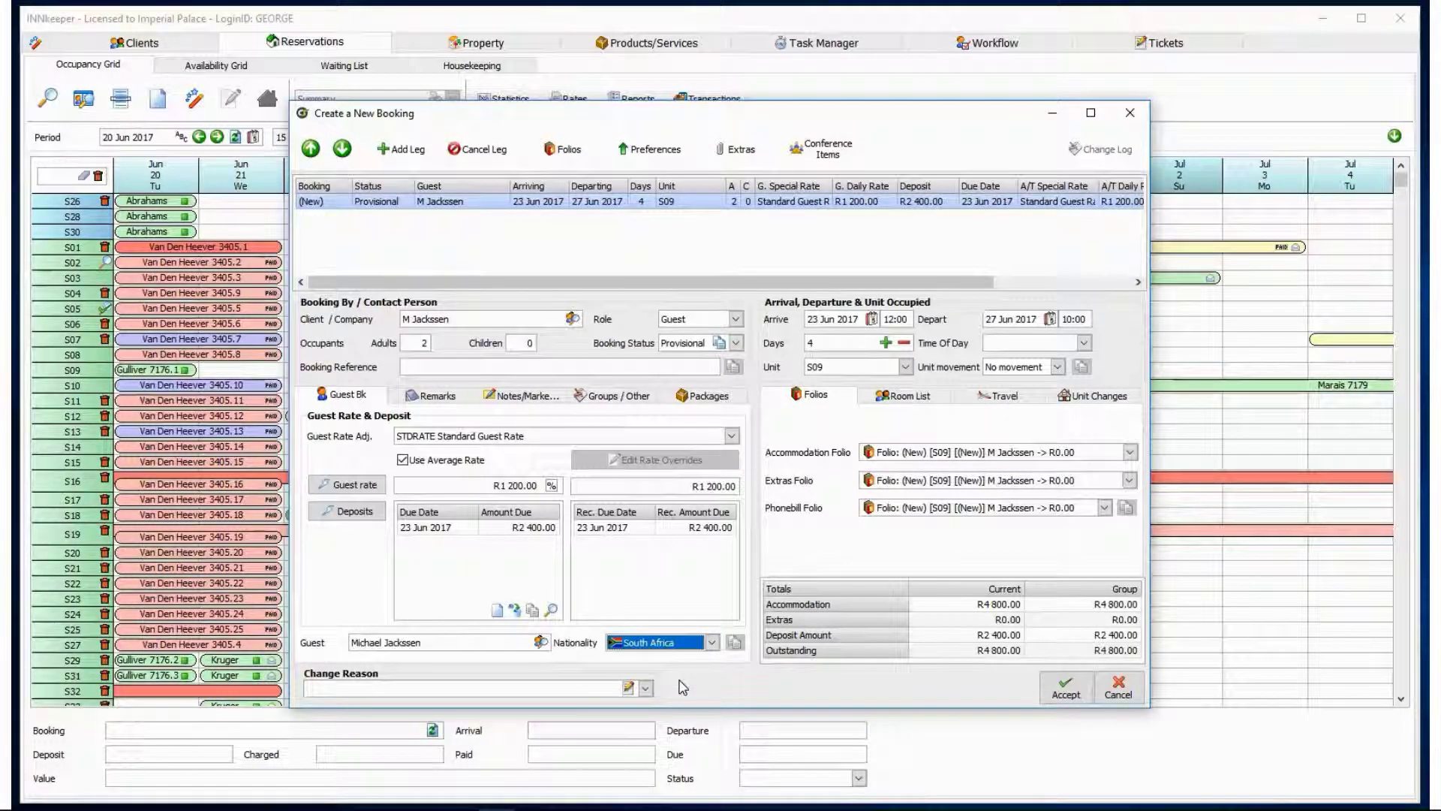
left_click(1054, 686)
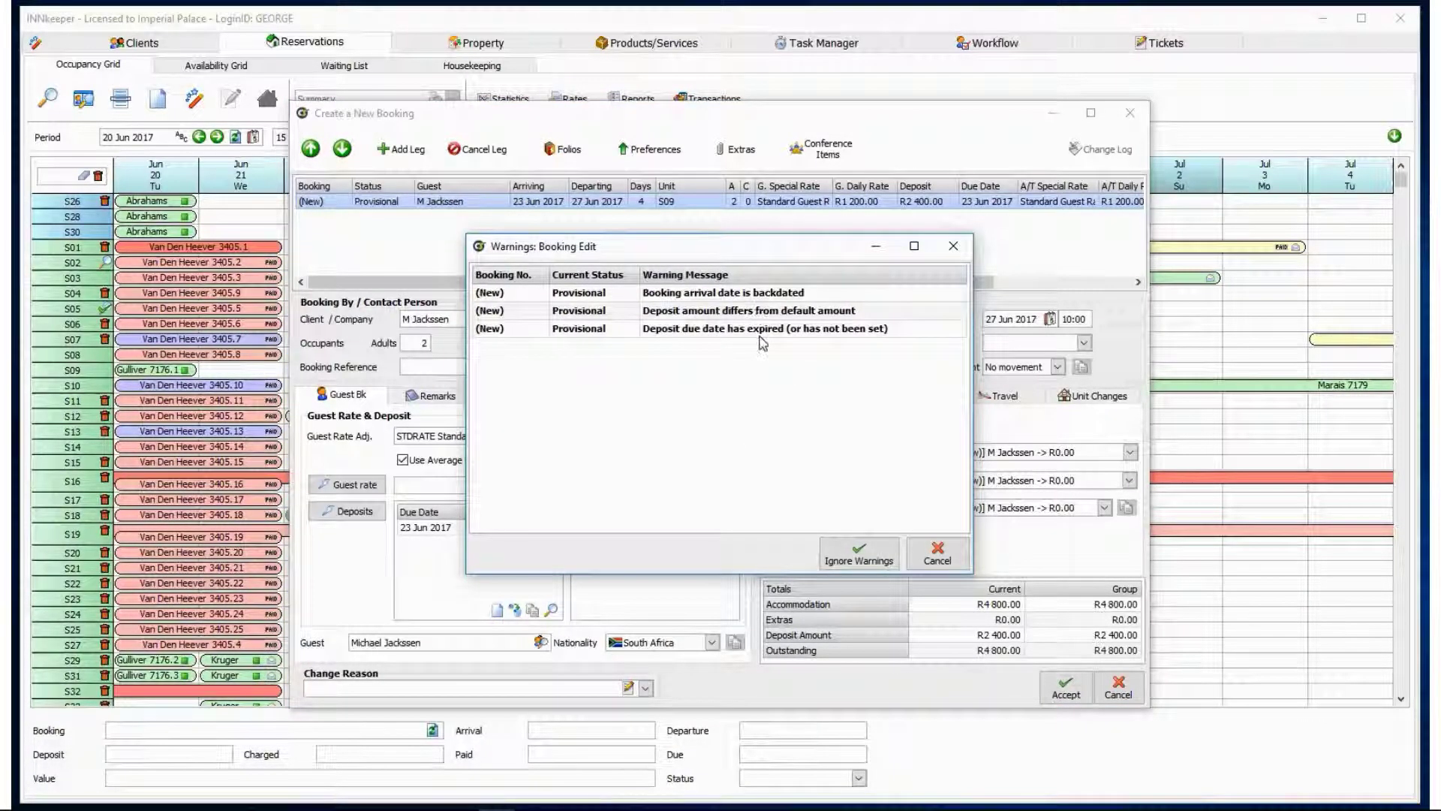
Ignore the three warnings so provisional booking 7183 is saved in S09 for 23–27 Jun.
left_click(849, 555)
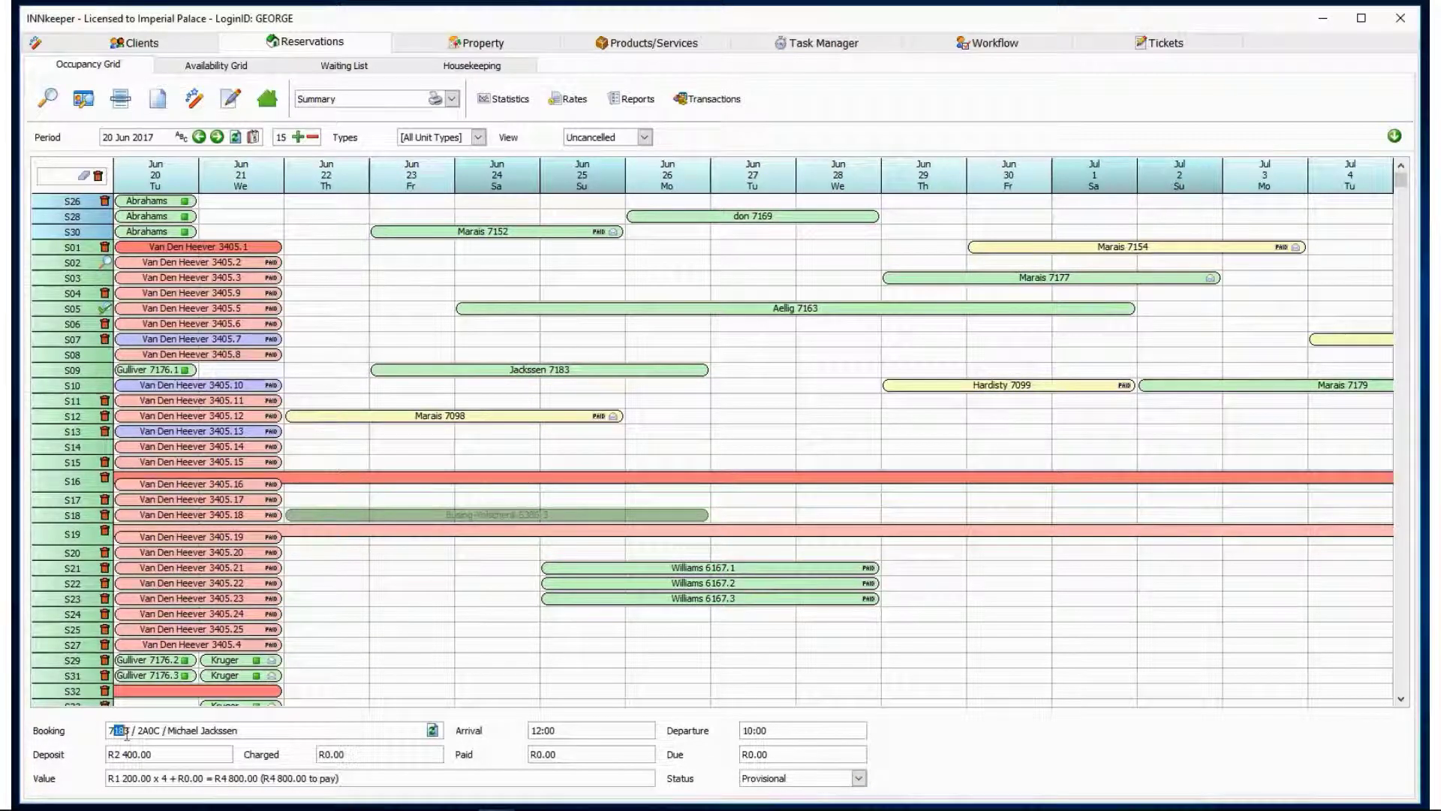
left_click_drag(144, 730, 198, 731)
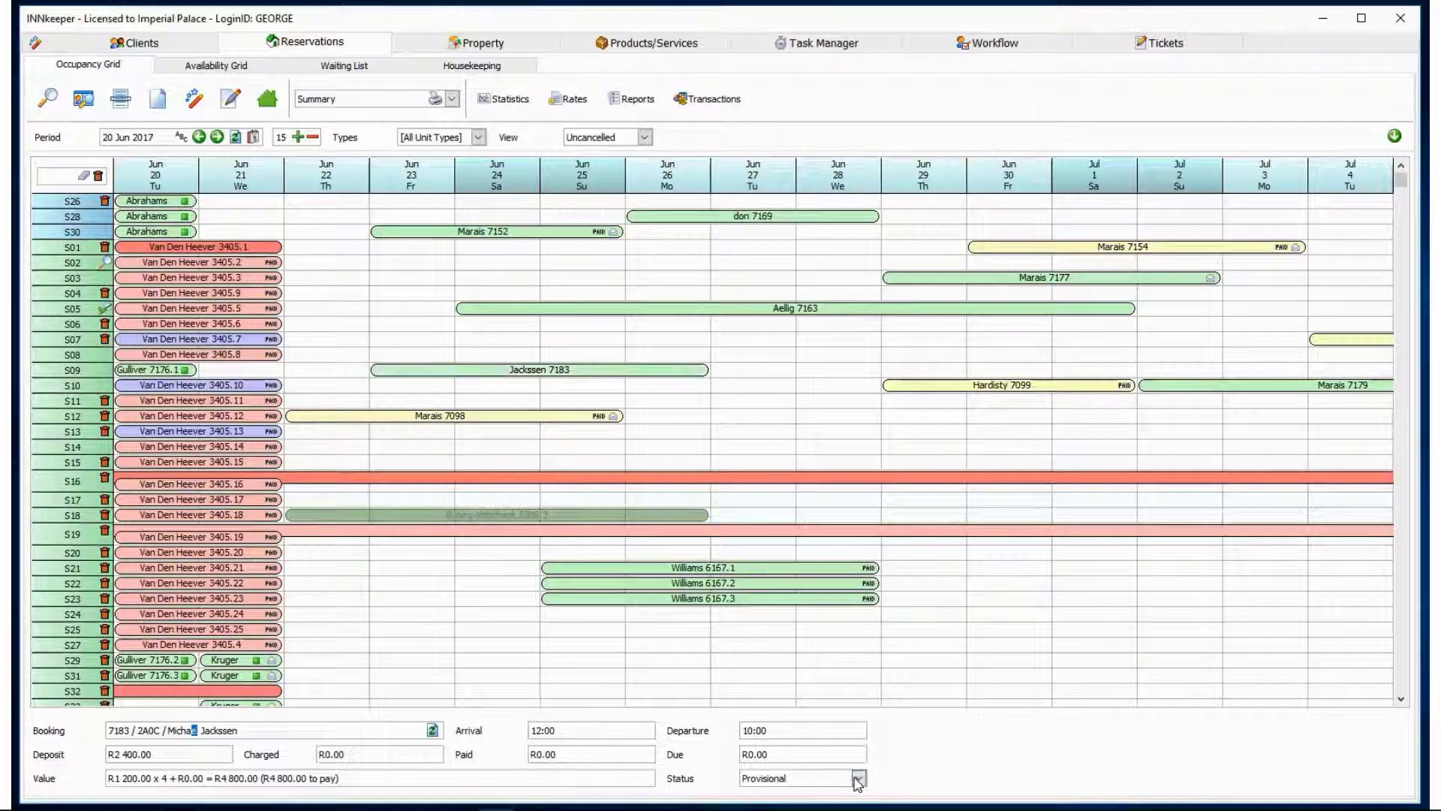
Produce the guest version of the Summary report for booking 7183.
left_click(452, 100)
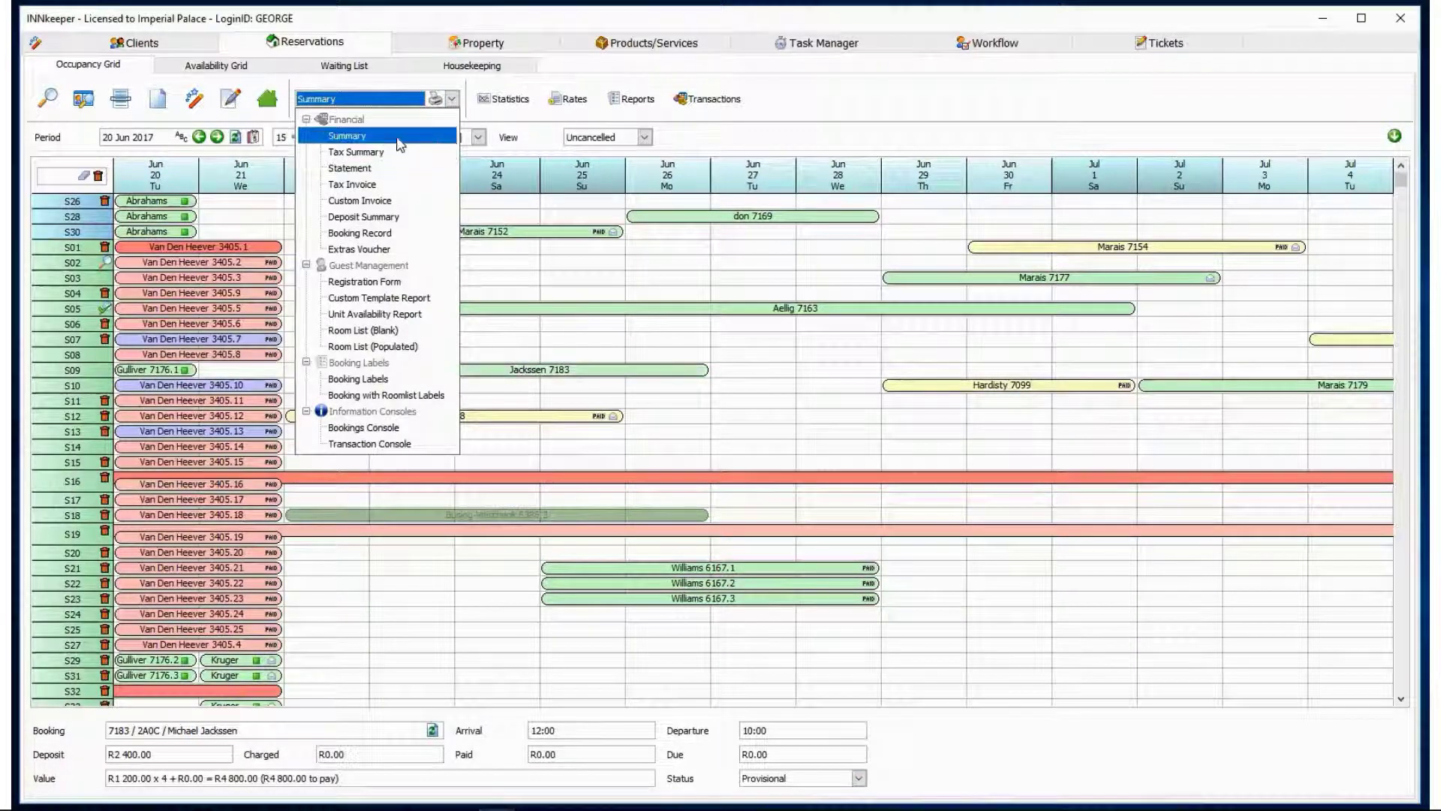
left_click(400, 138)
left_click(435, 99)
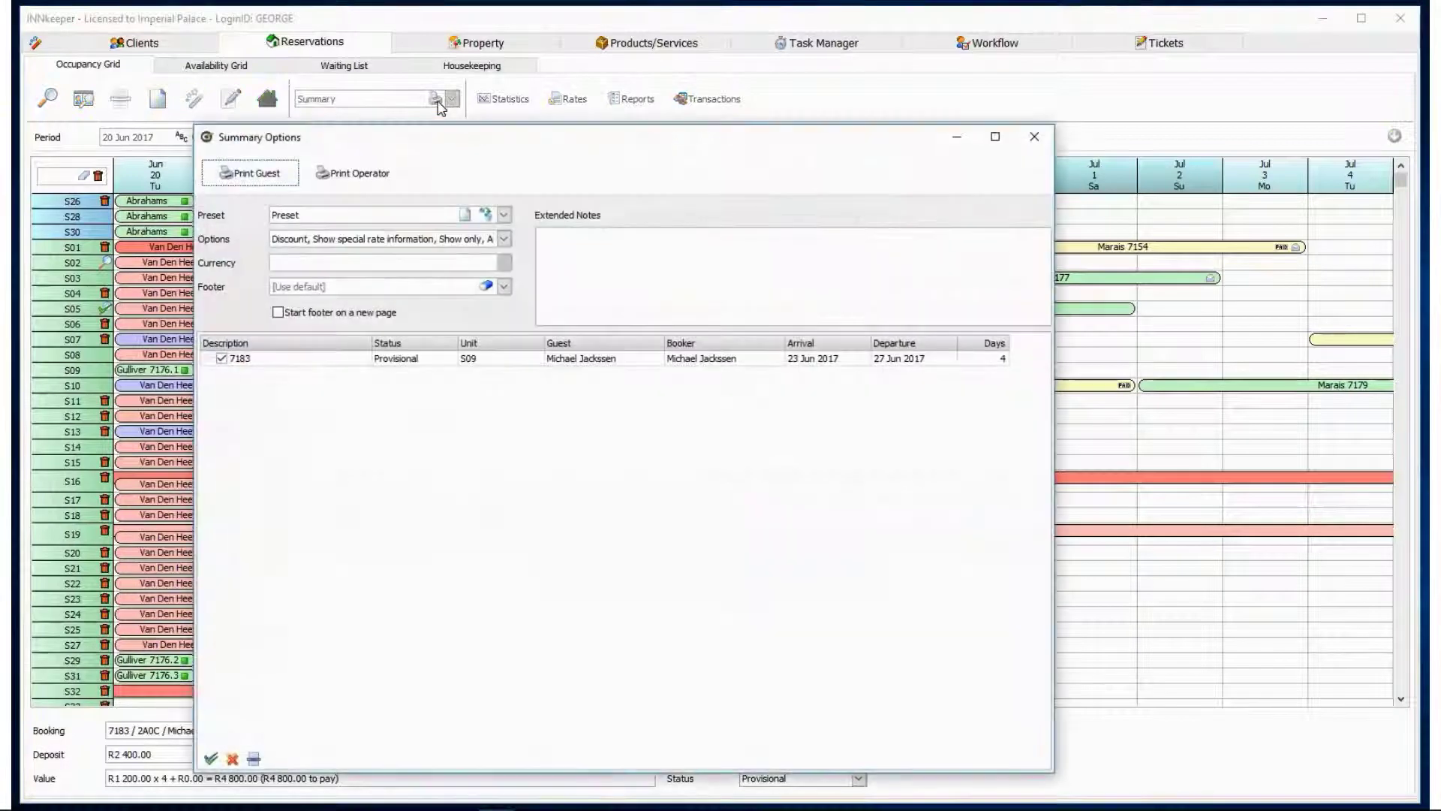
left_click(255, 173)
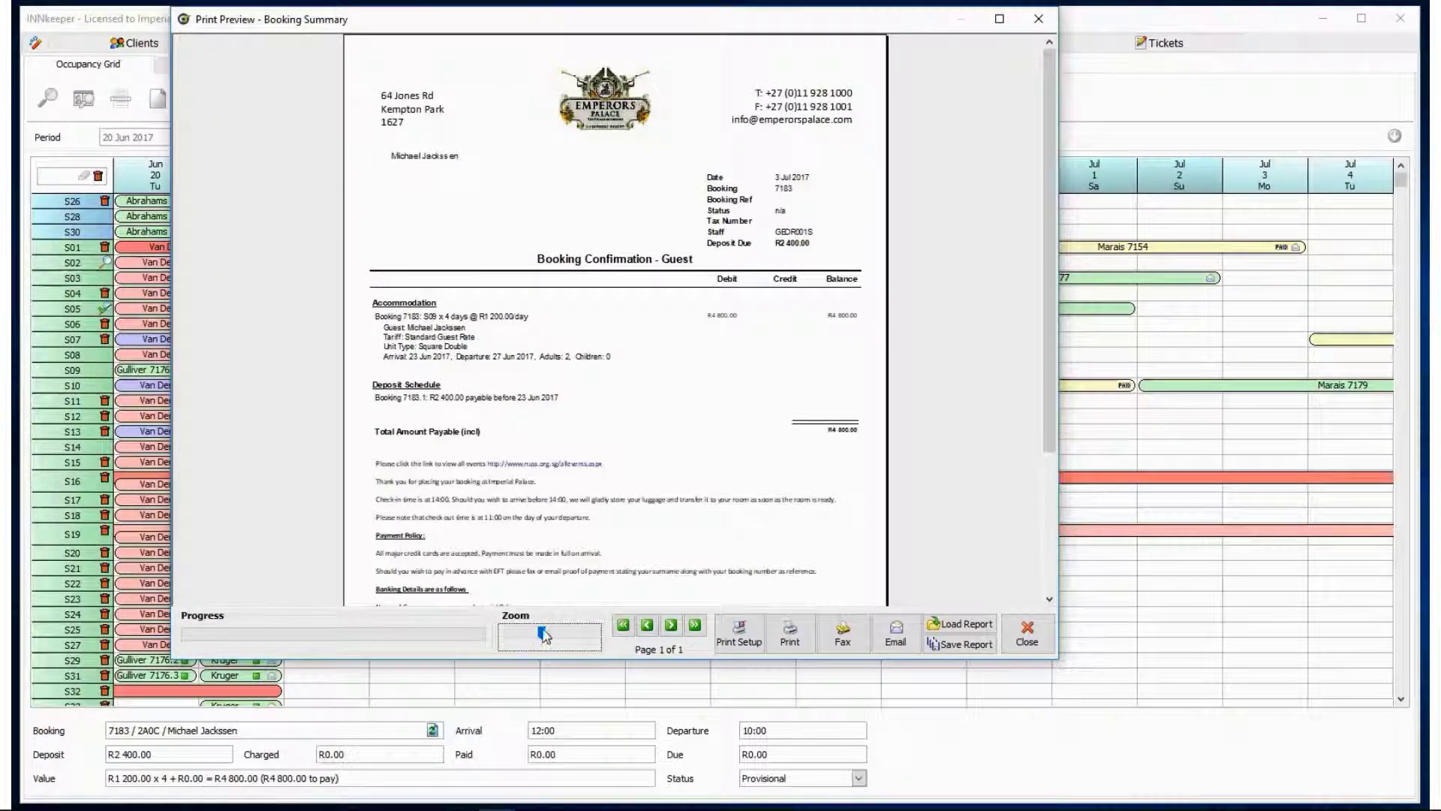
Zoom in and read through the deposit schedule, payment policy and banking details, then close the preview.
left_click_drag(557, 637, 583, 635)
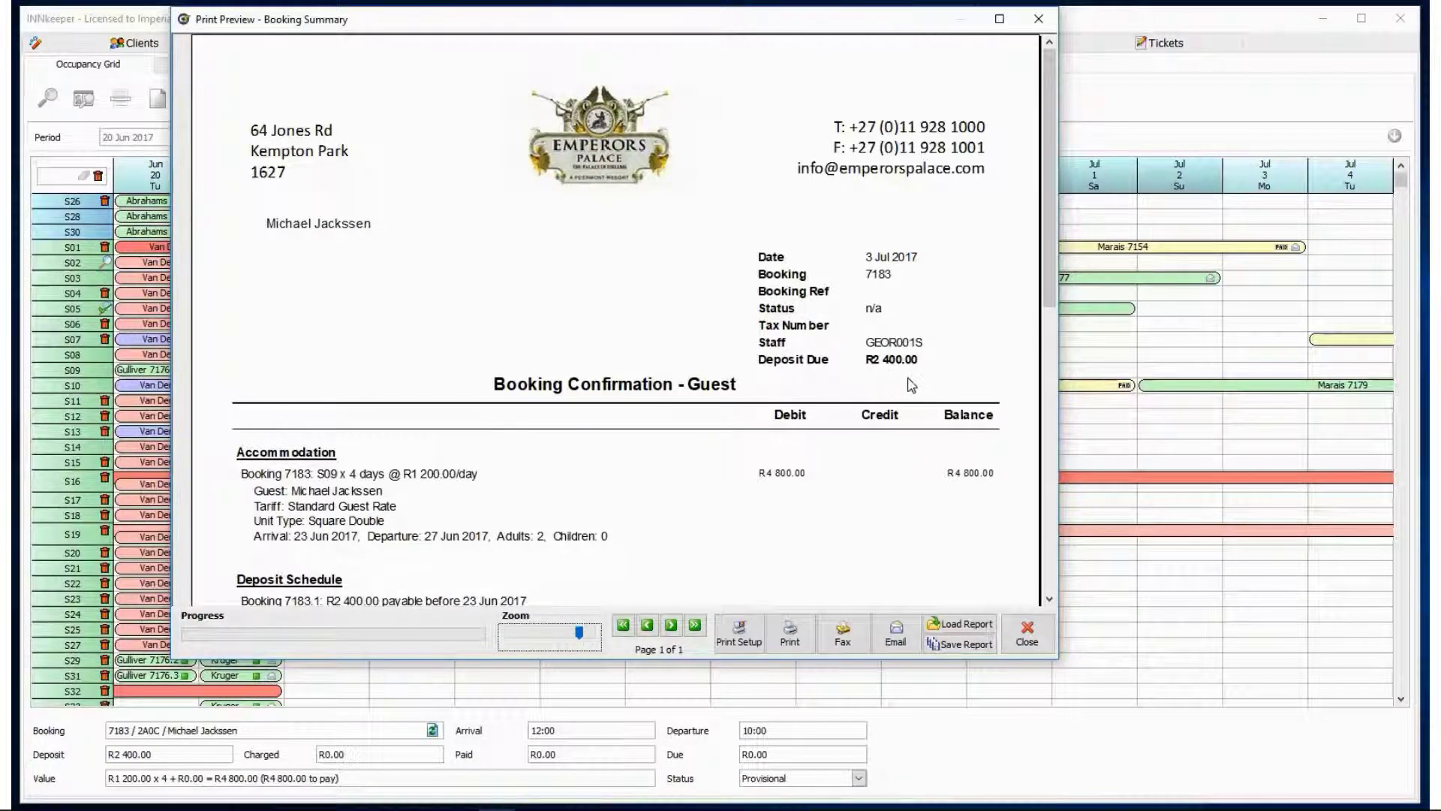
left_click_drag(1051, 314, 1027, 407)
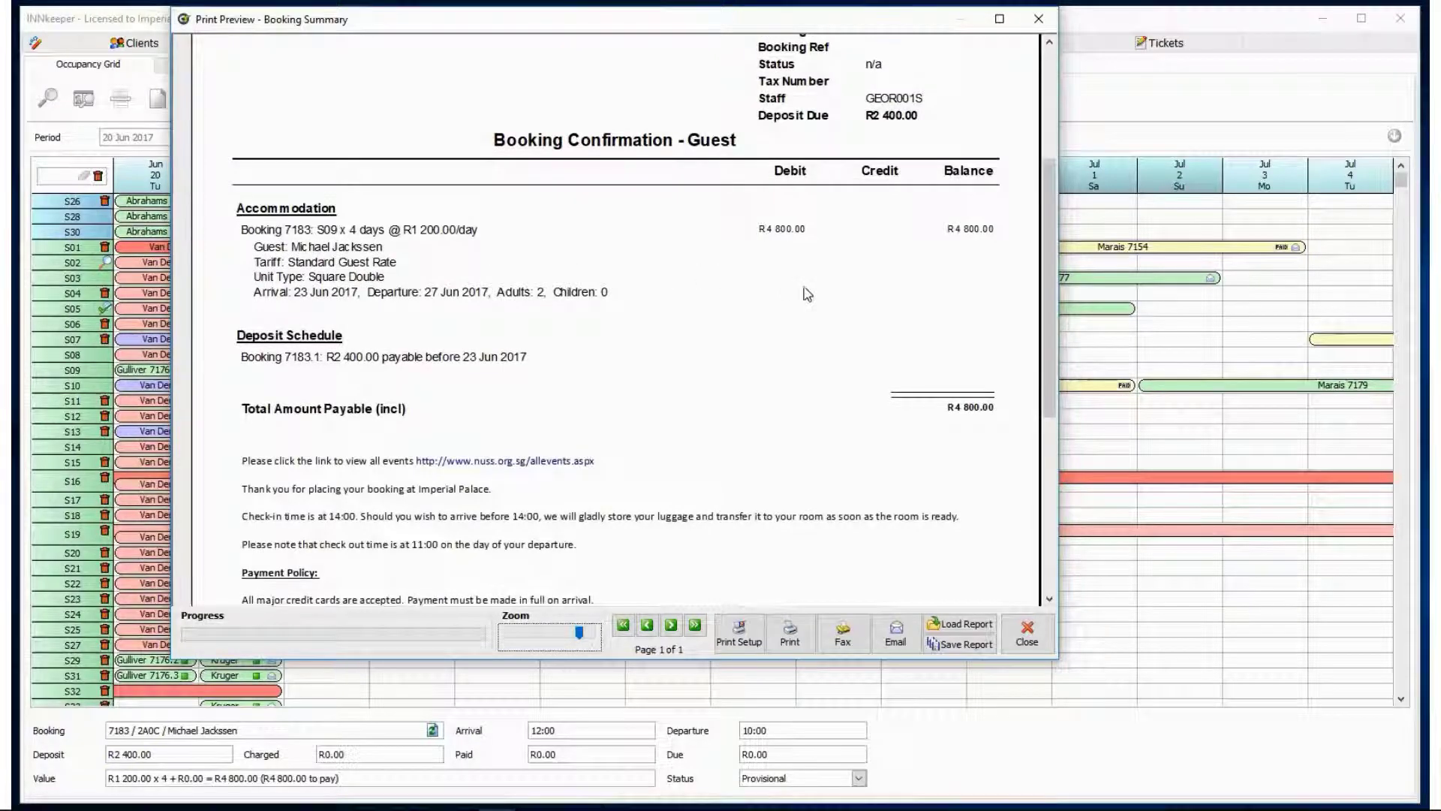
left_click_drag(1047, 338, 1012, 444)
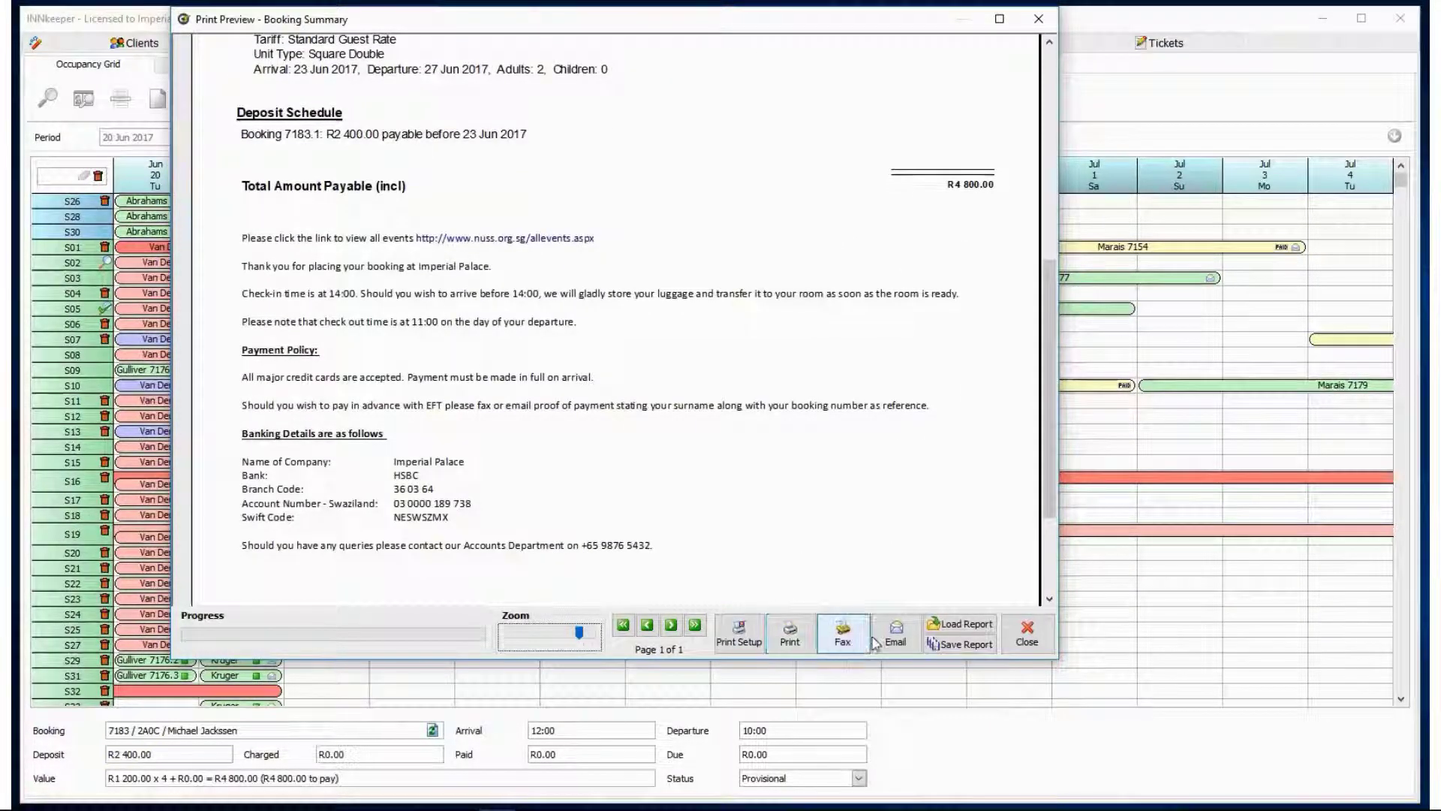
left_click(1022, 640)
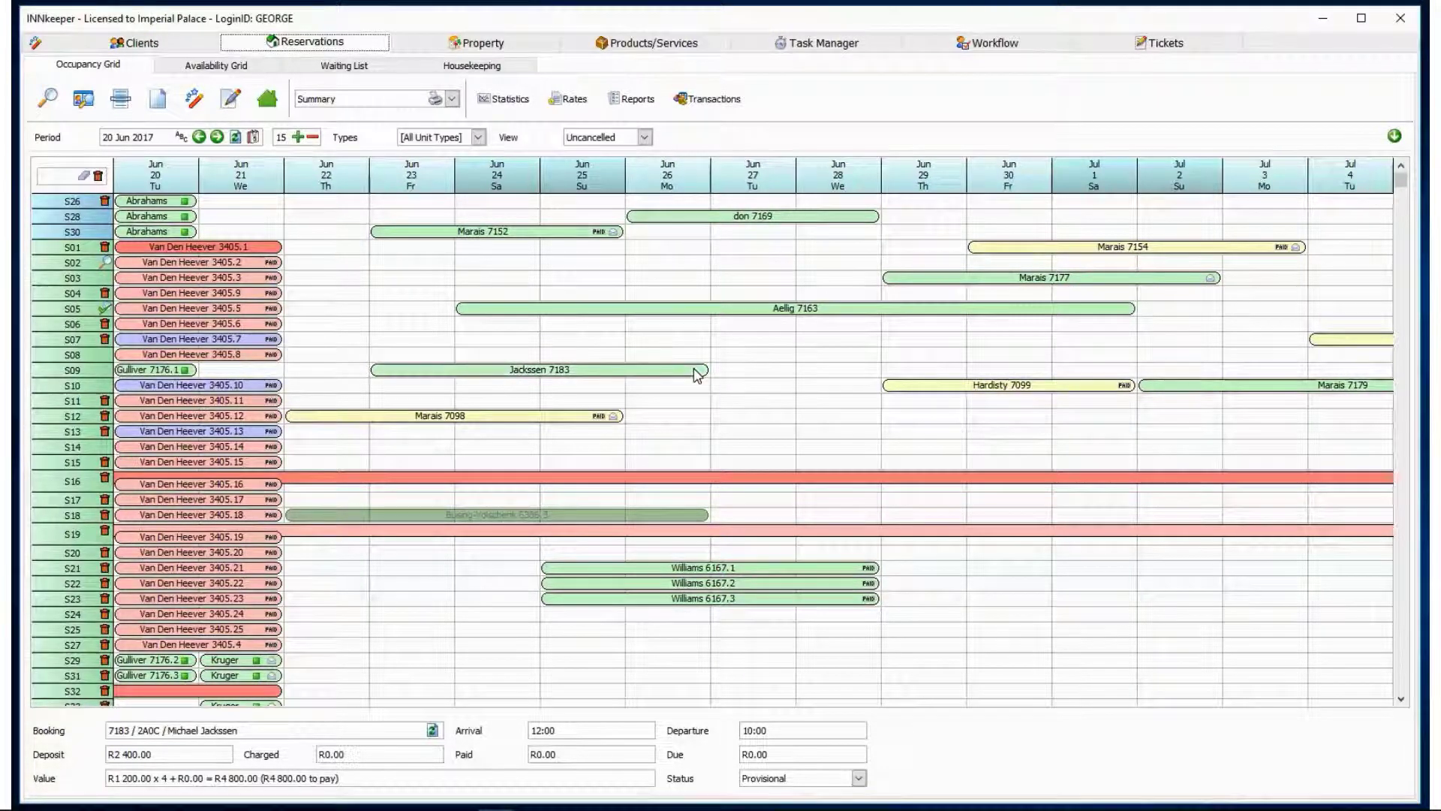
Set booking 7183 to Confirmed and stretch its stay to depart on 29 Jun.
left_click(859, 778)
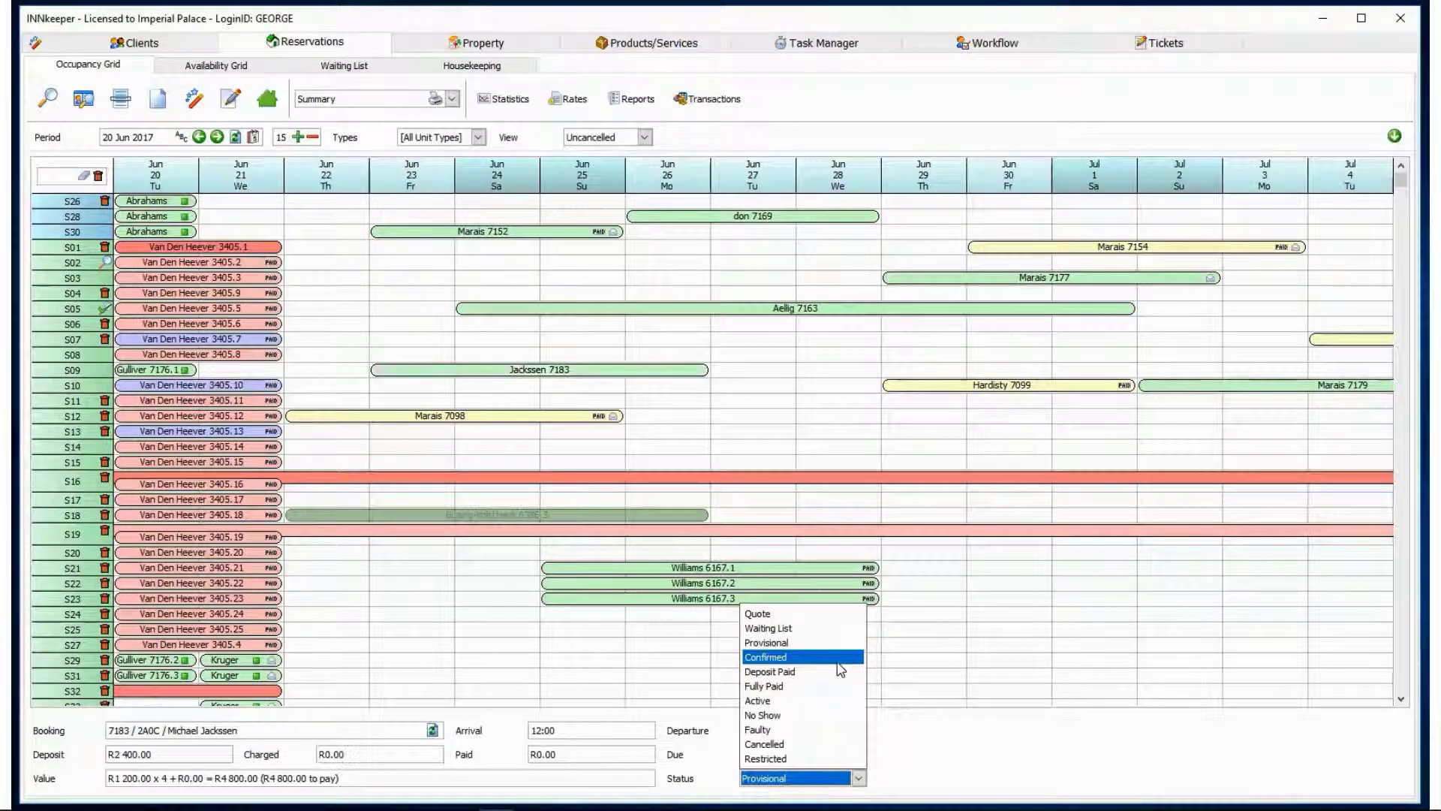
left_click(839, 662)
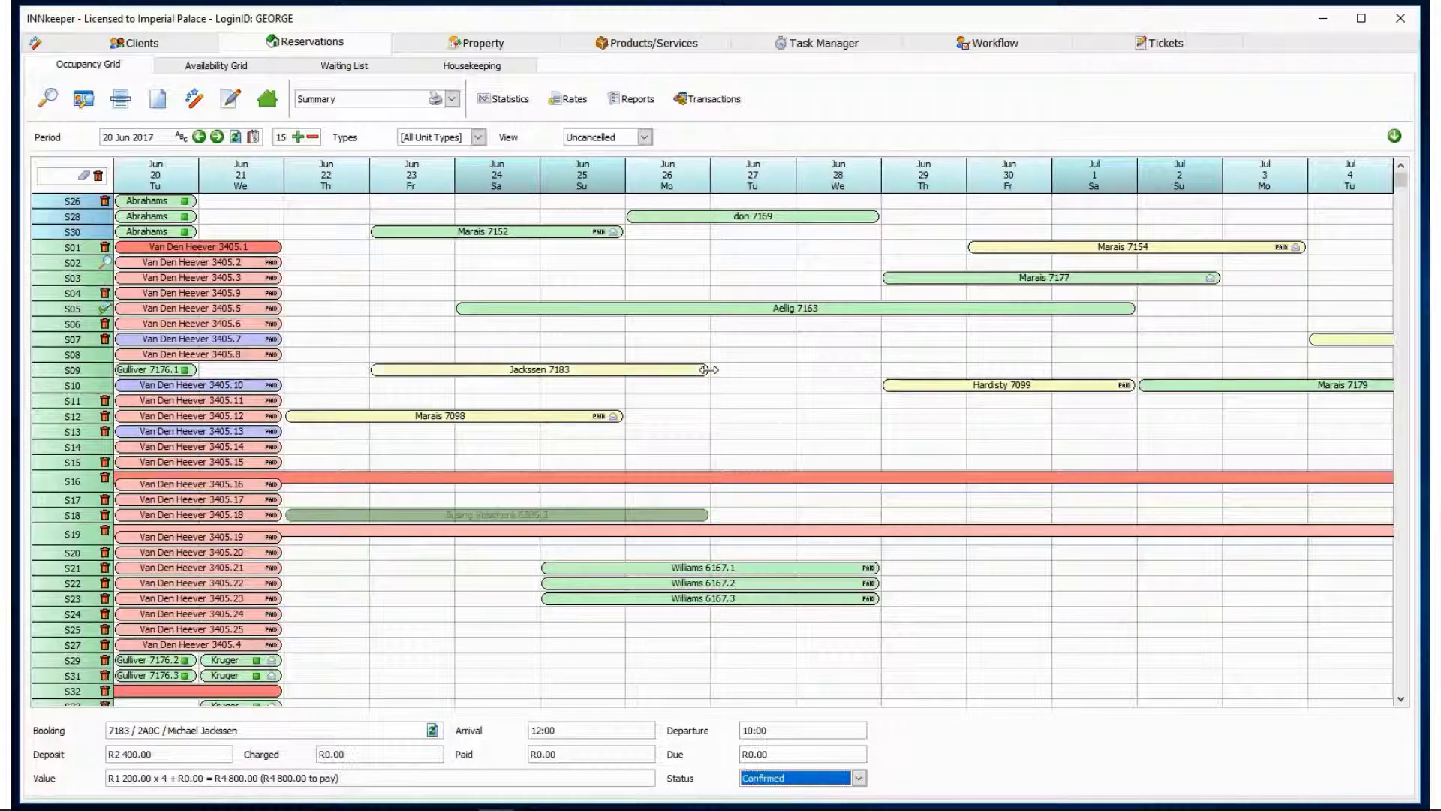
left_click_drag(706, 370, 818, 370)
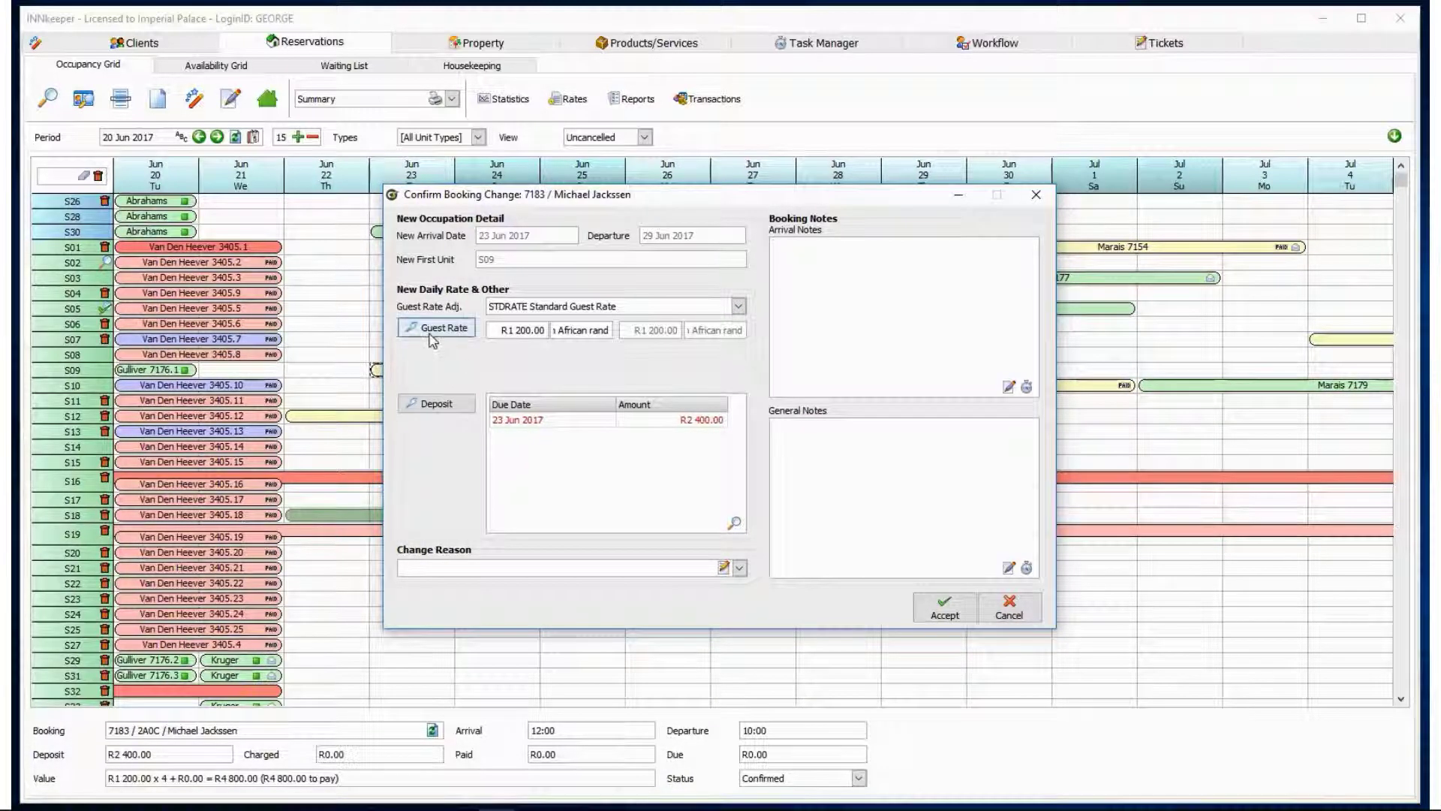
Recalculate the deposit to R3 600.00 and accept the six-night 23–29 Jun stay in S09.
left_click(440, 406)
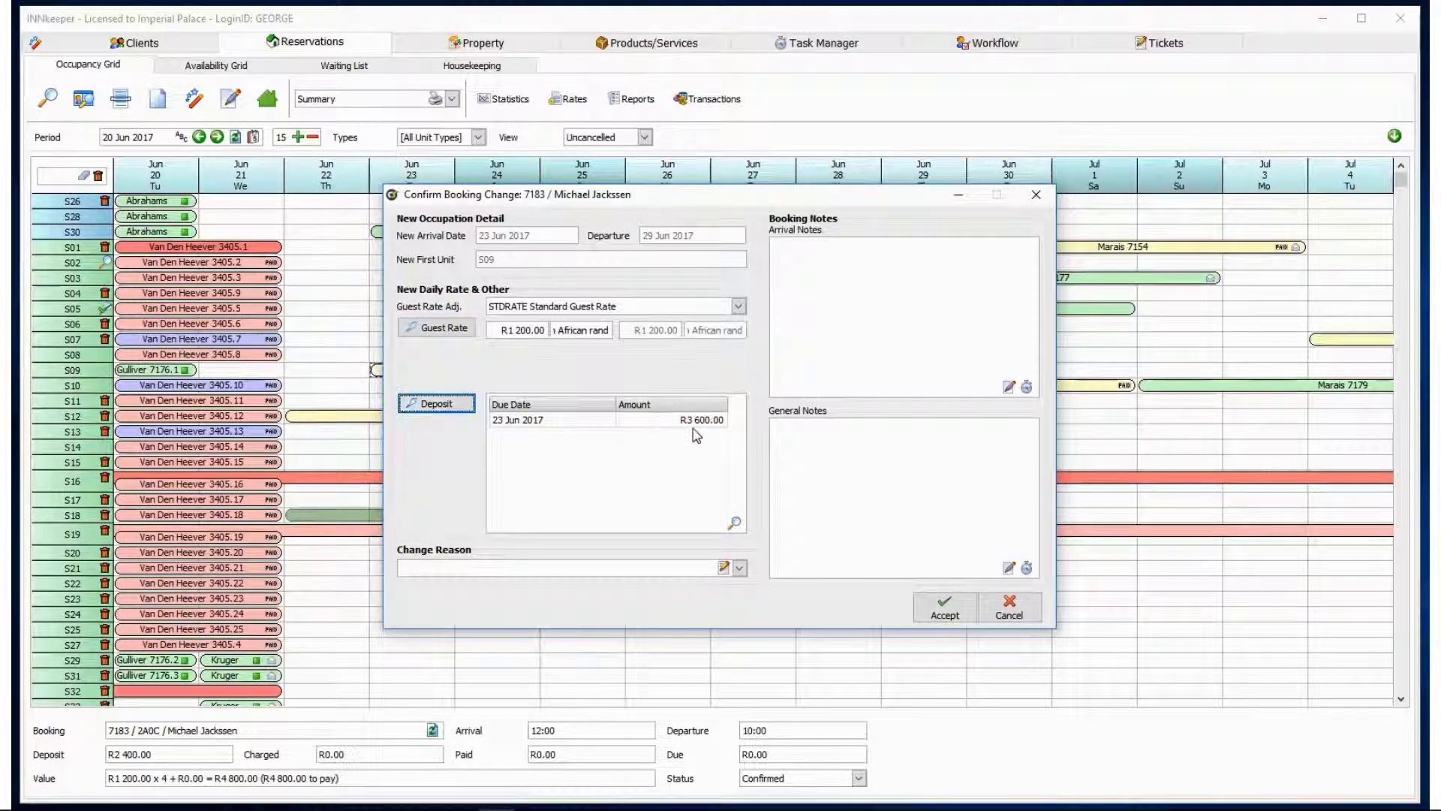
left_click(944, 606)
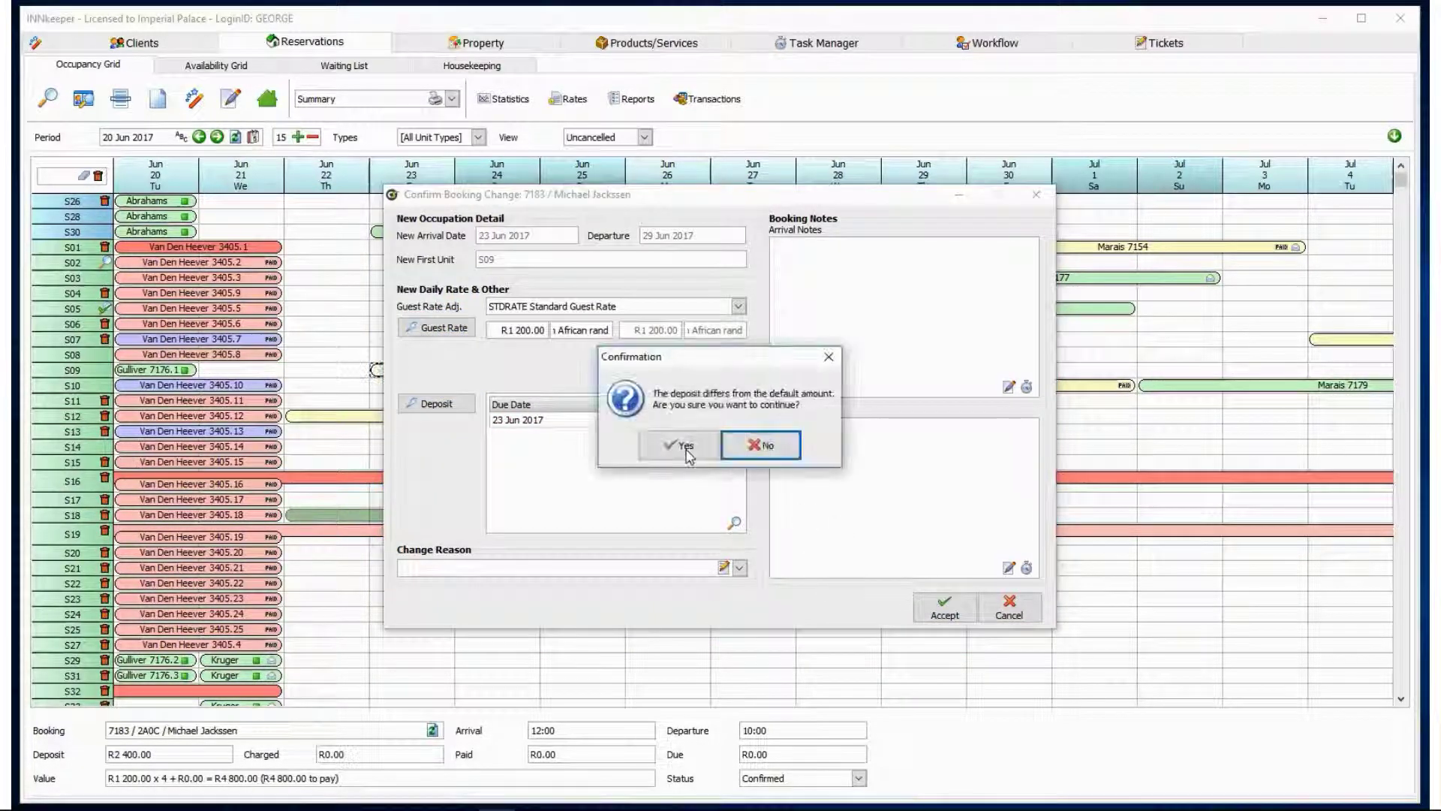
key("Return")
left_click(435, 98)
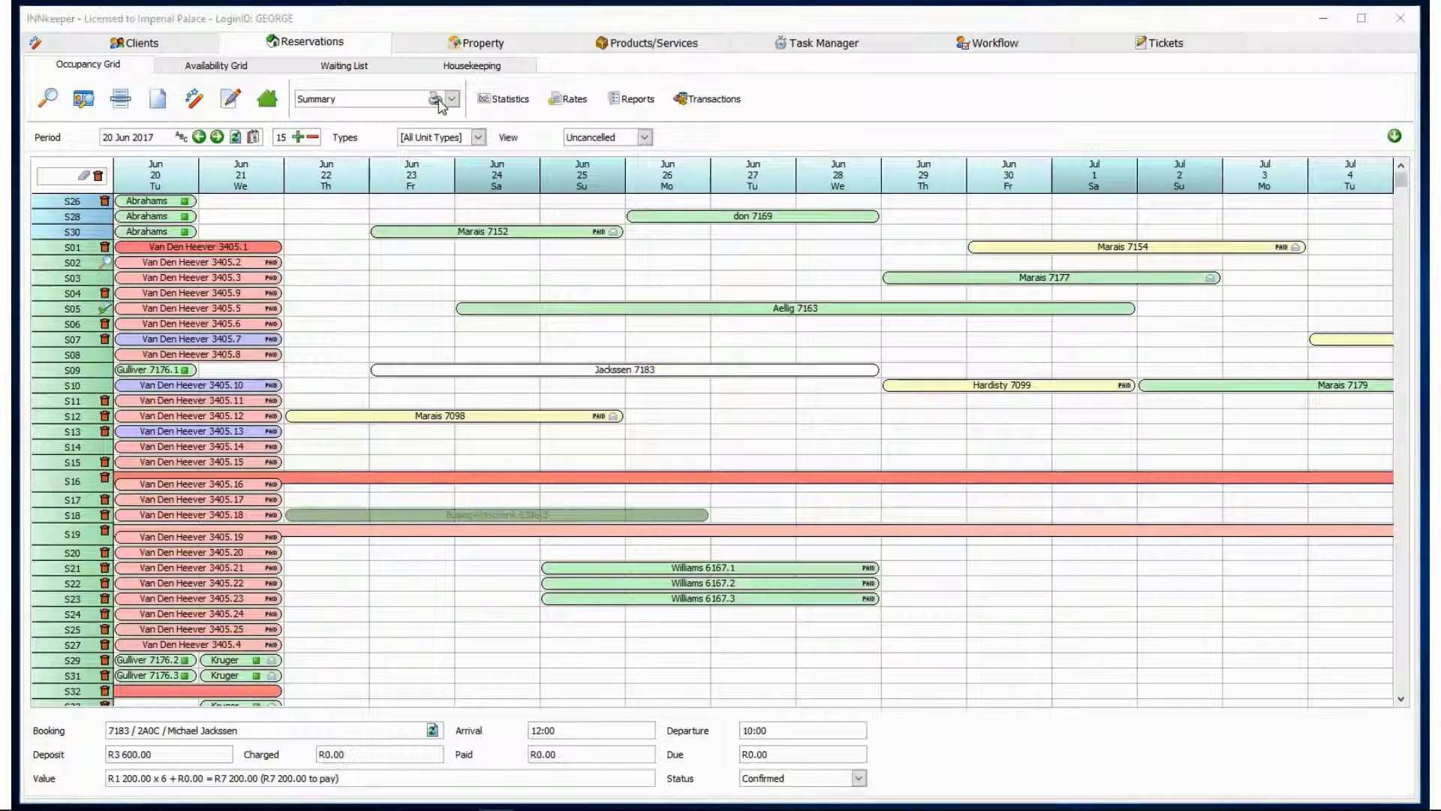
left_click(259, 173)
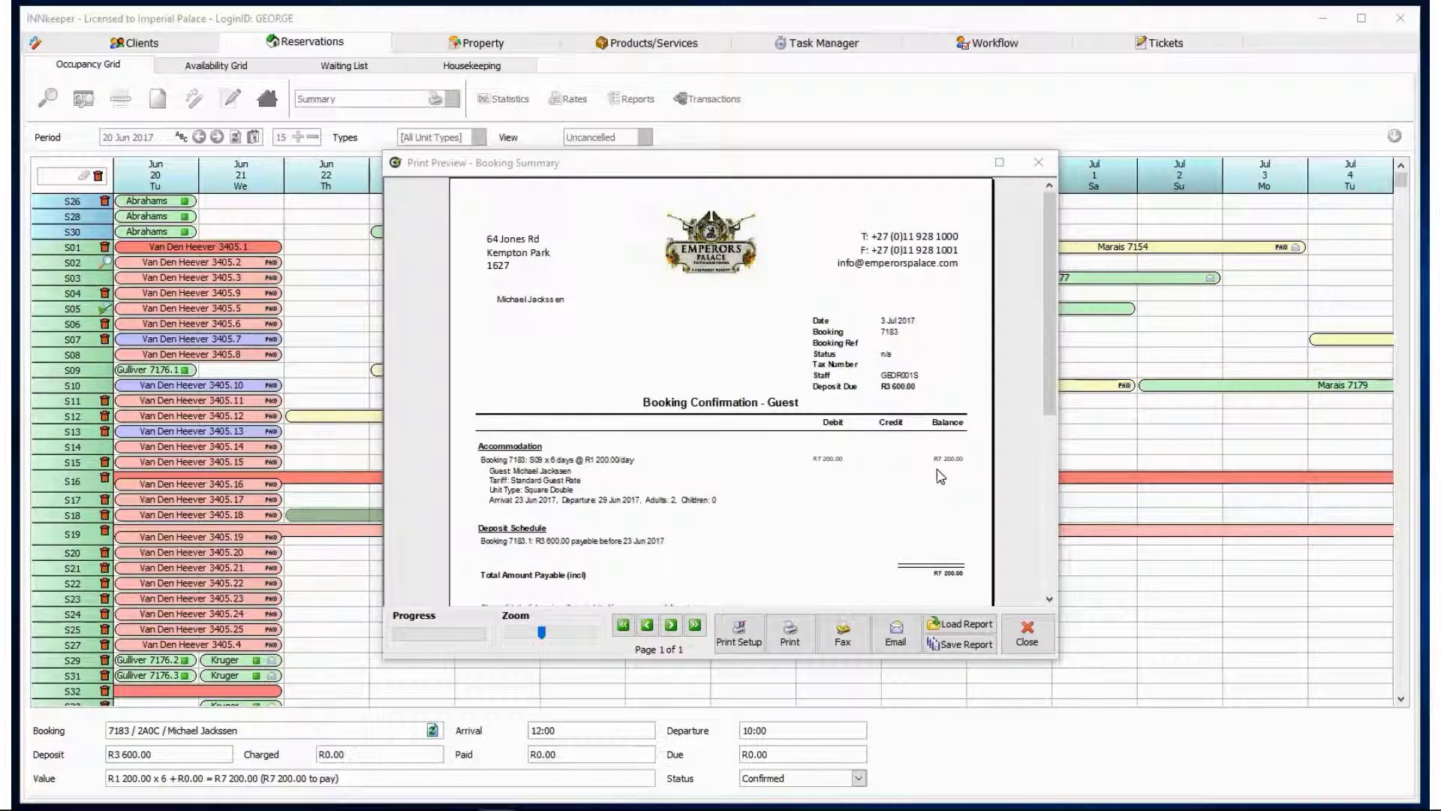
left_click(1026, 633)
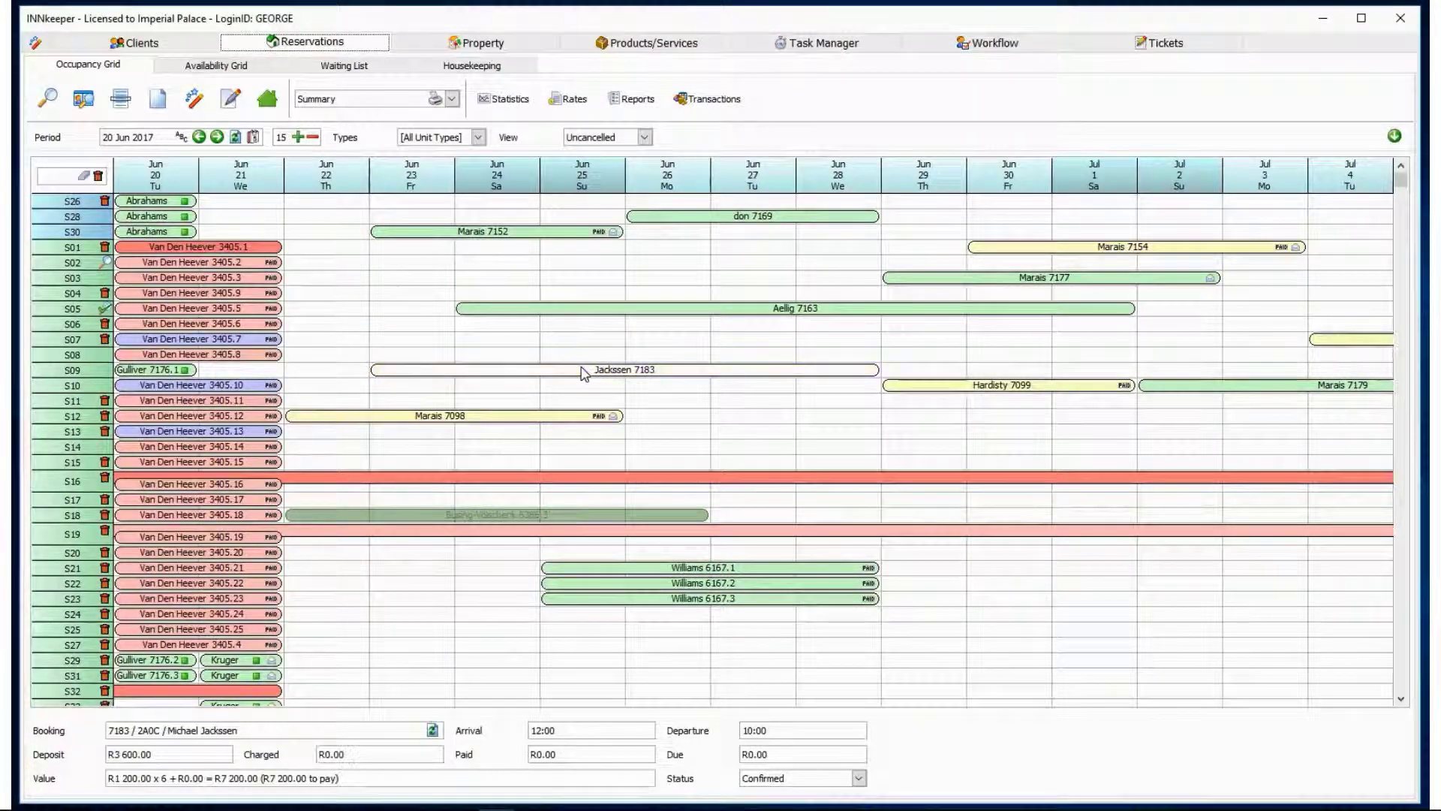
Move booking 7183 to unit S02 with guest rate, recalculated deposit and Guest Request reason.
left_click_drag(583, 367, 605, 262)
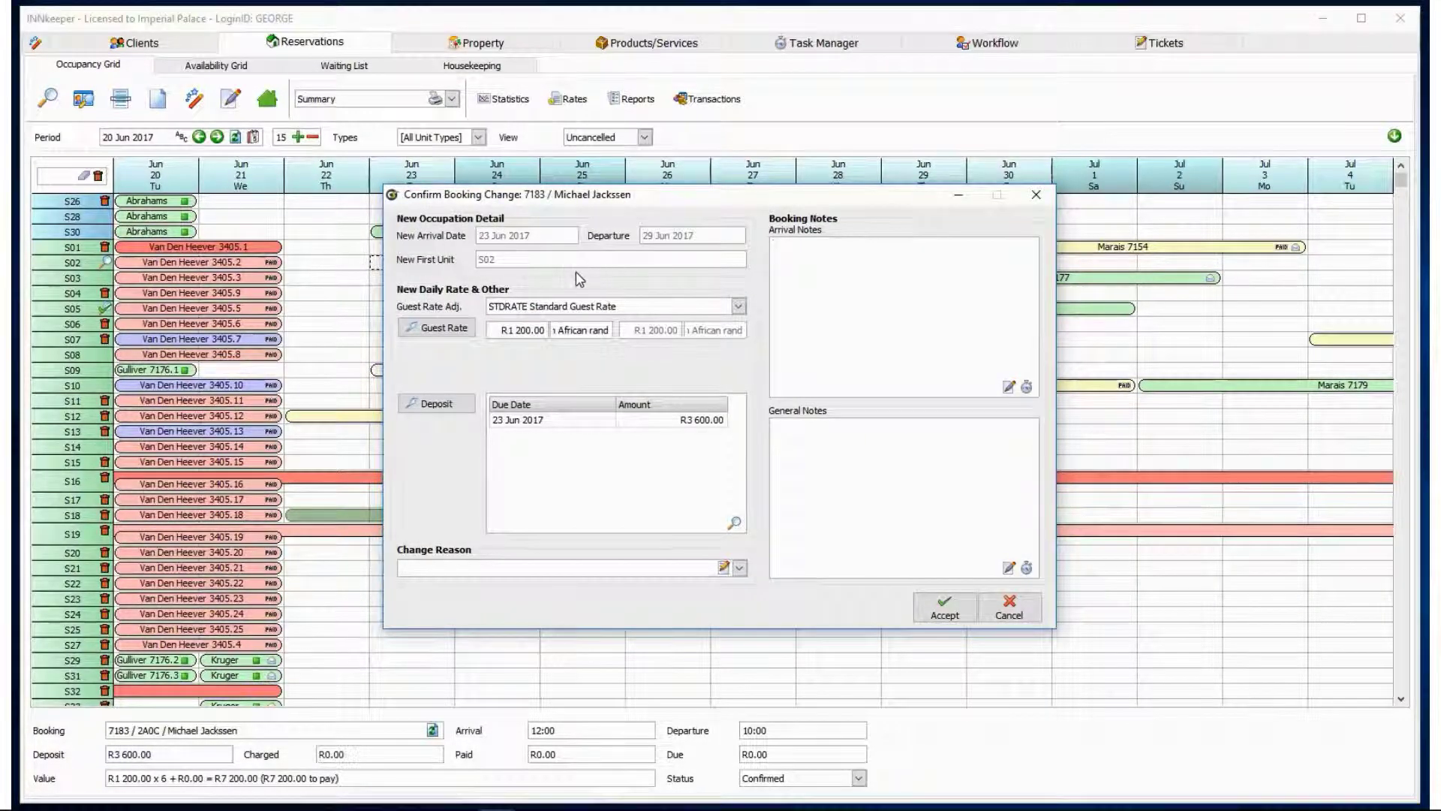
left_click(449, 333)
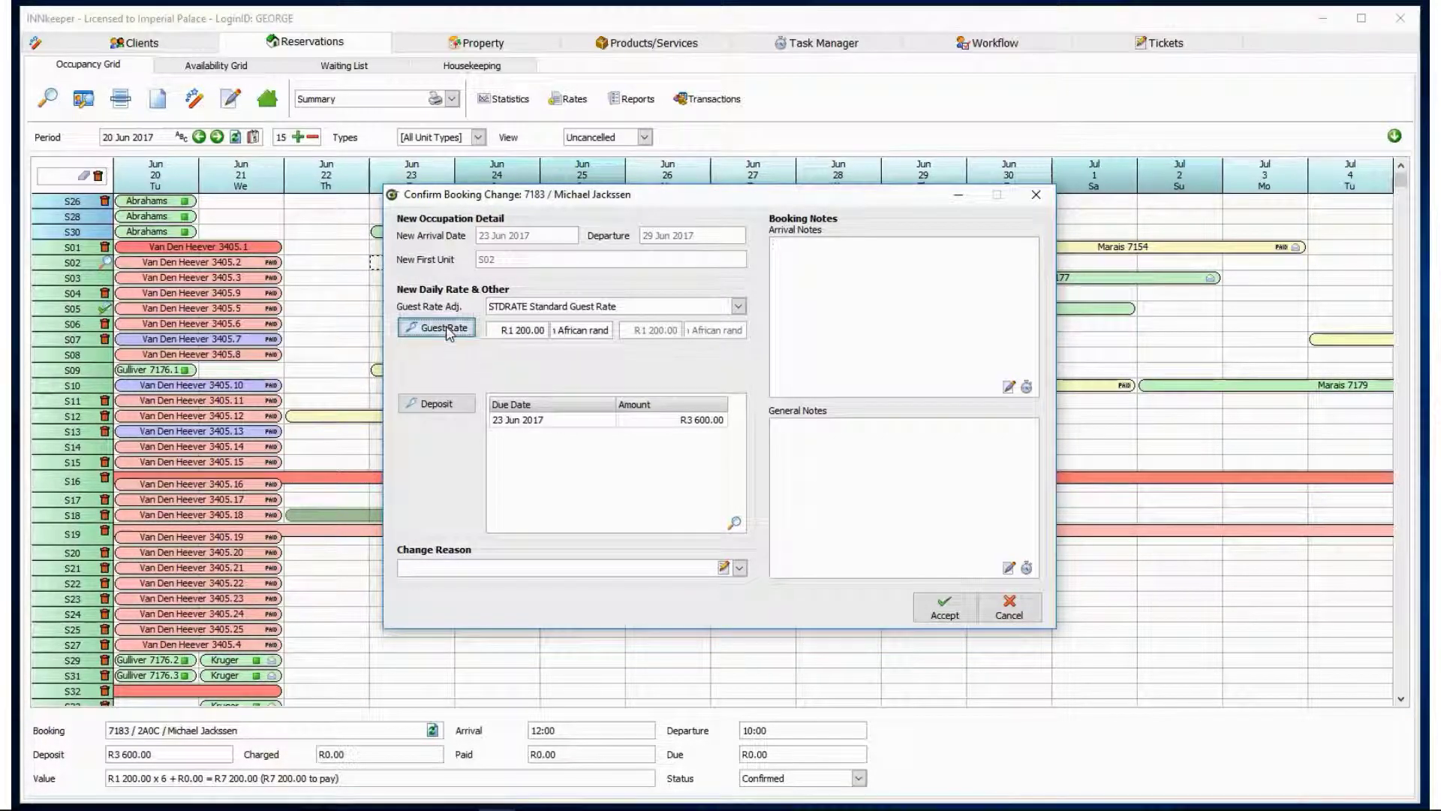
left_click(449, 404)
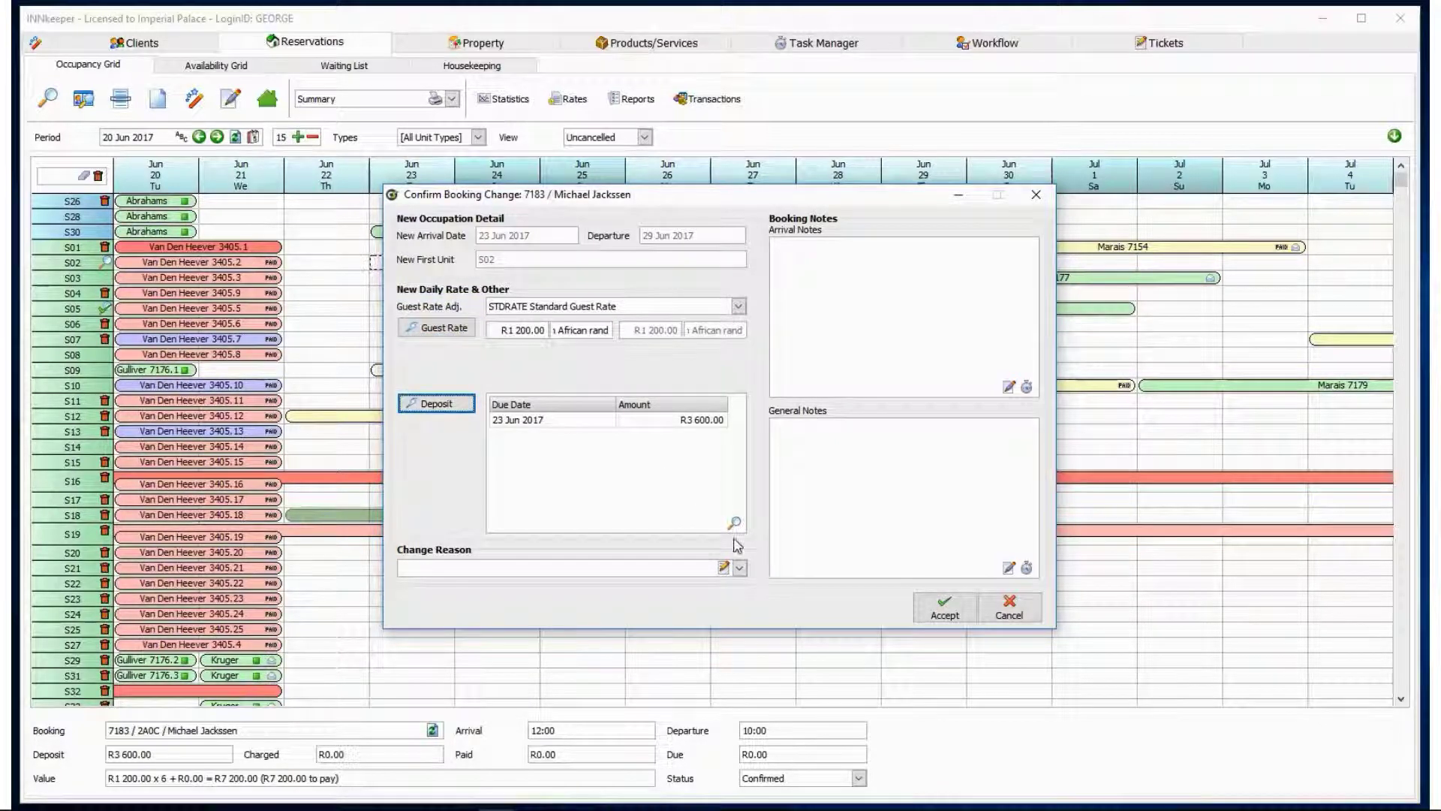
left_click(739, 568)
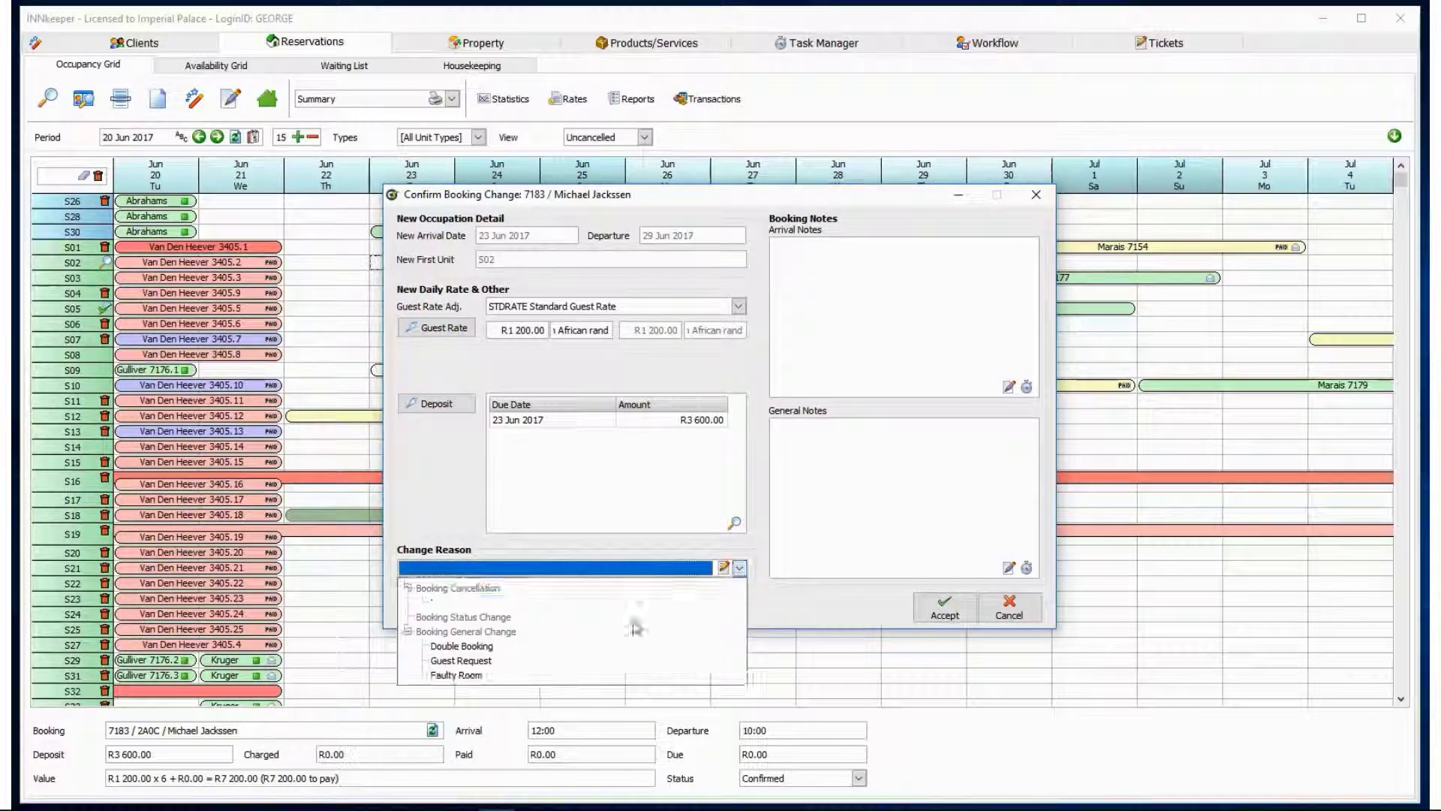
left_click(595, 663)
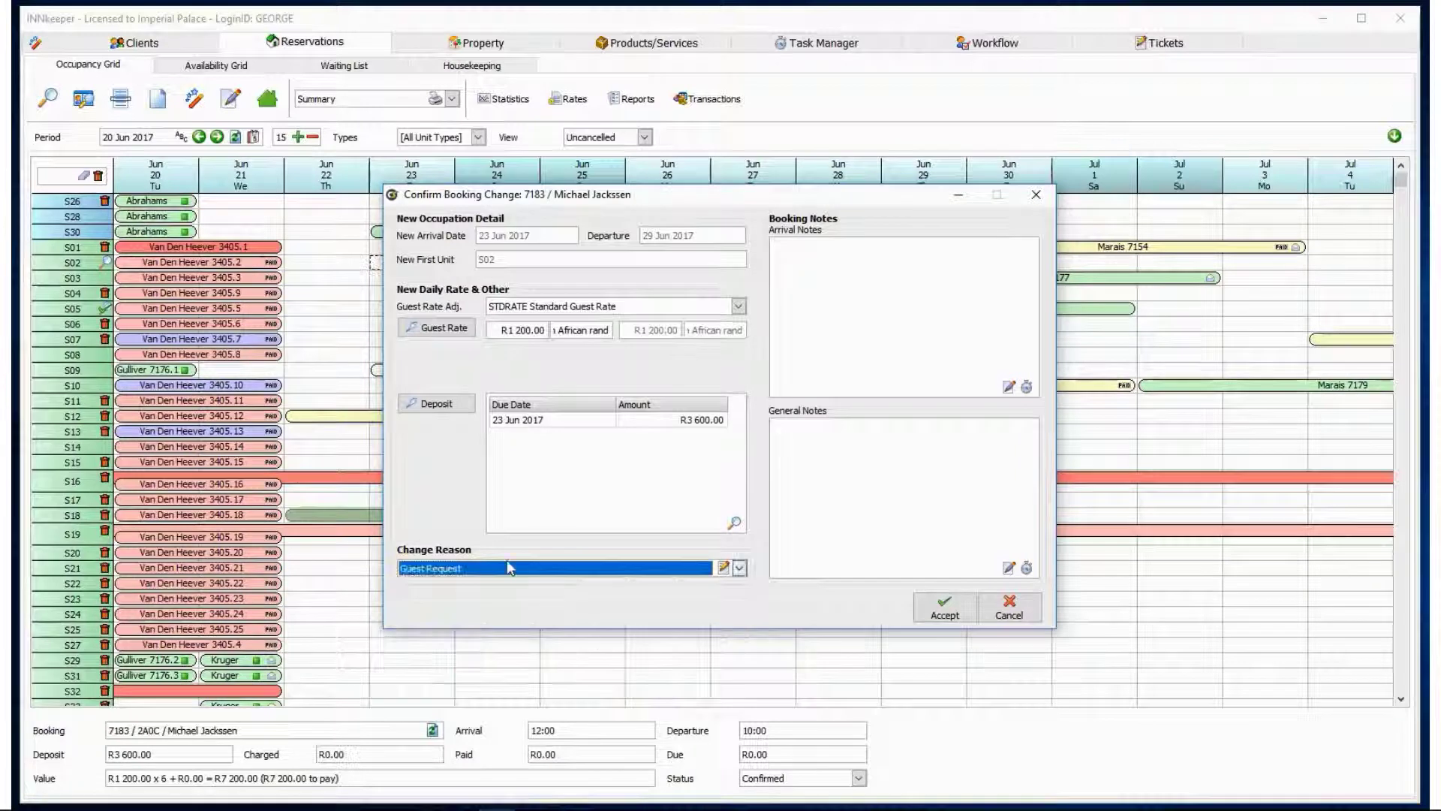
Accept the S02 move with its non-default deposit, then print the guest booking confirmation.
left_click(917, 614)
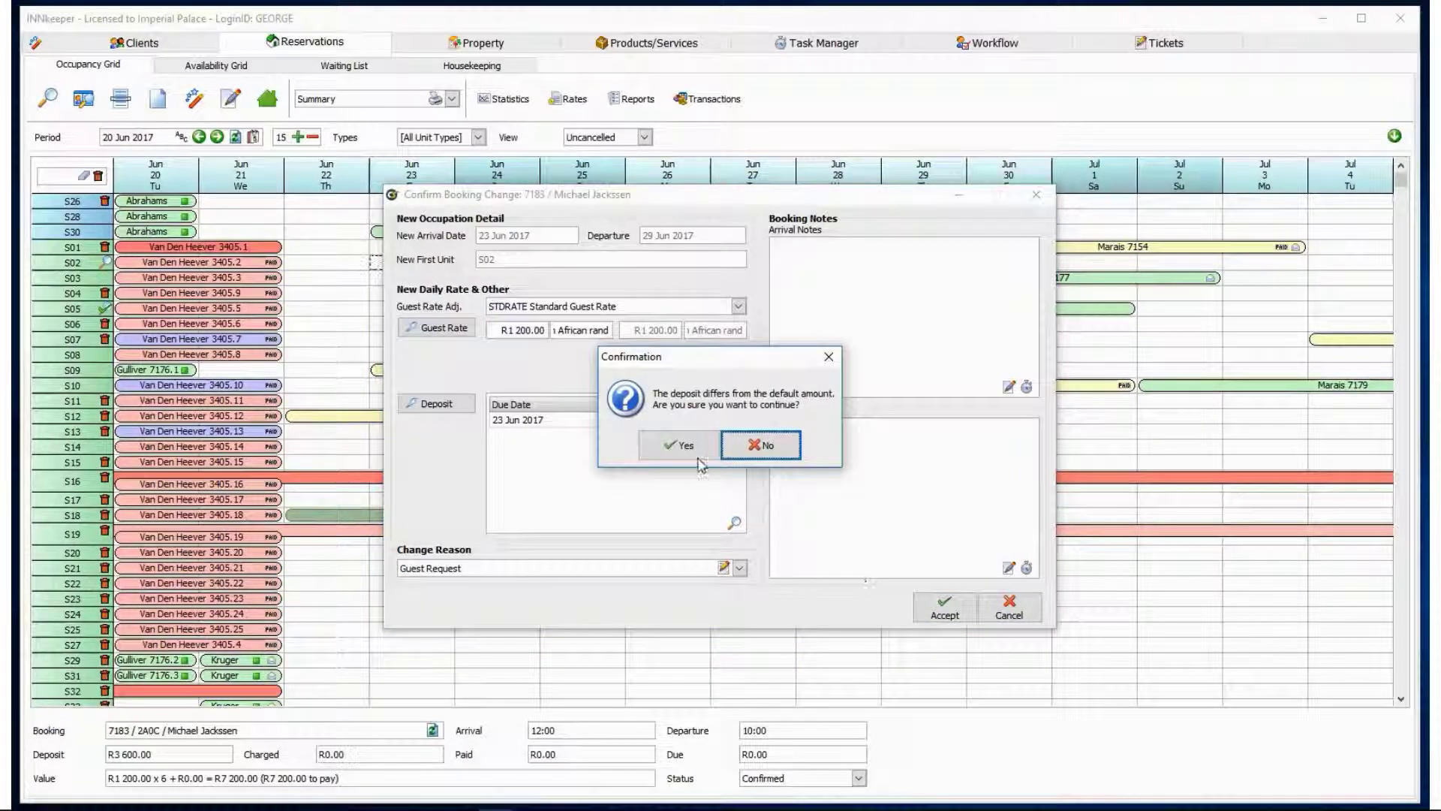
left_click(677, 445)
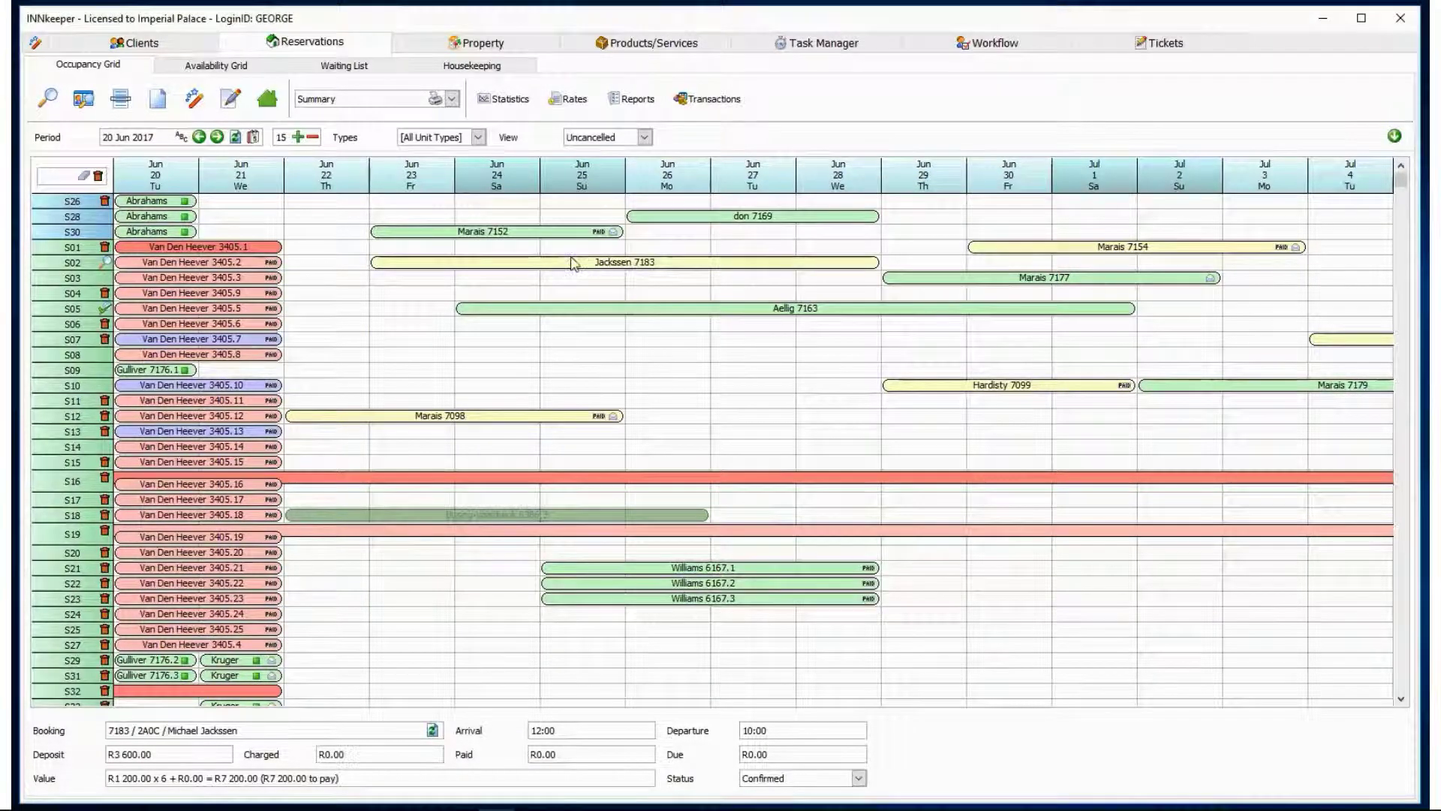
left_click(435, 101)
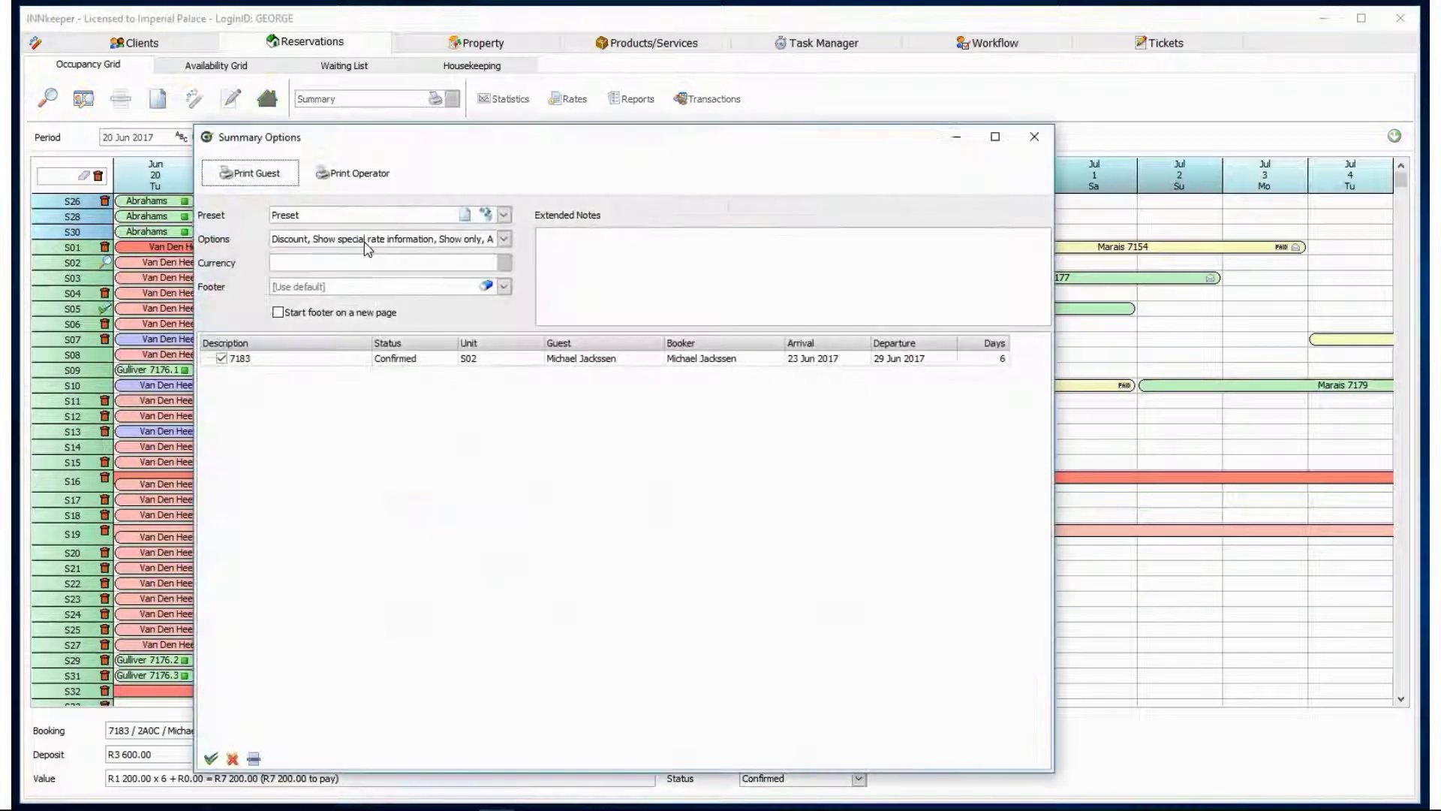
left_click(251, 172)
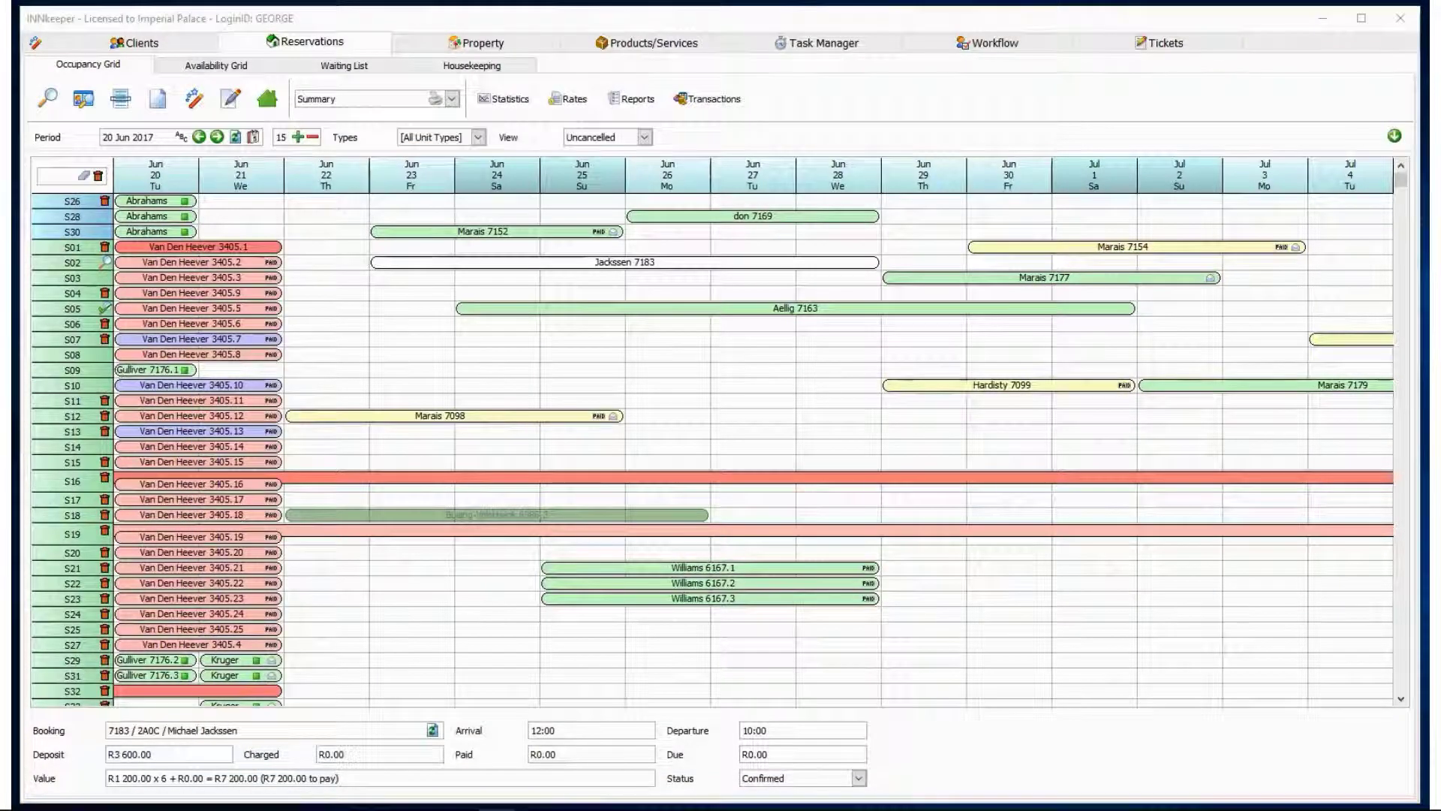